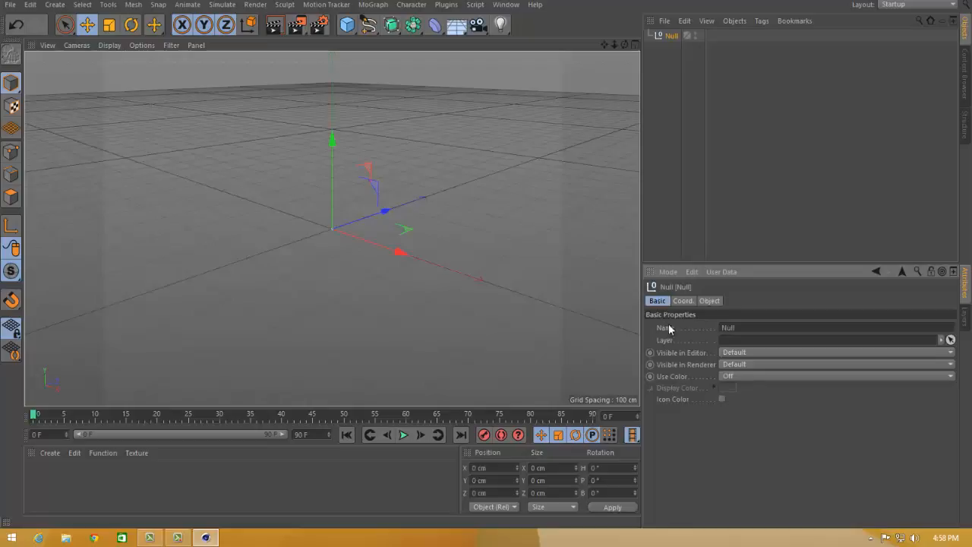
Display the null as a circle with a radius of 40 cm and an aspect ratio of 1.09.
left_click(683, 301)
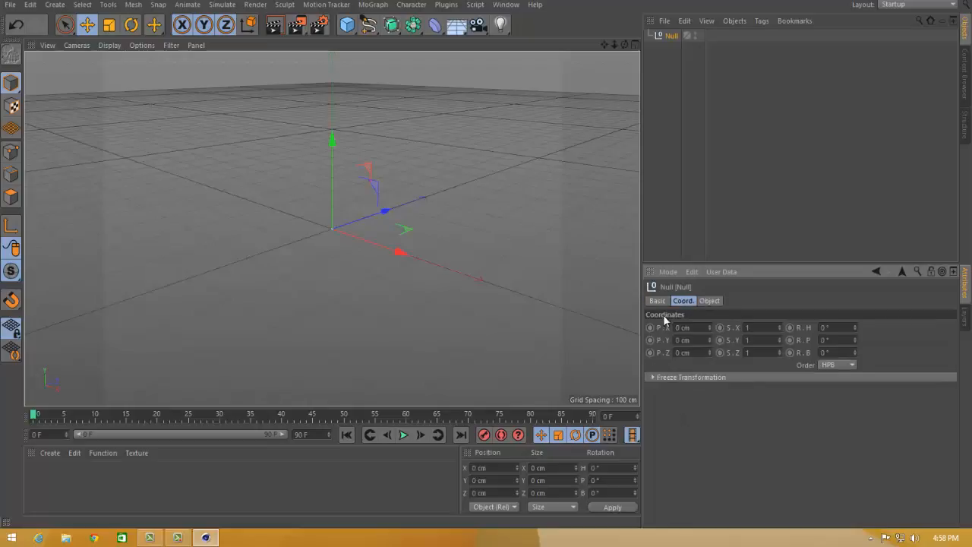
left_click(713, 301)
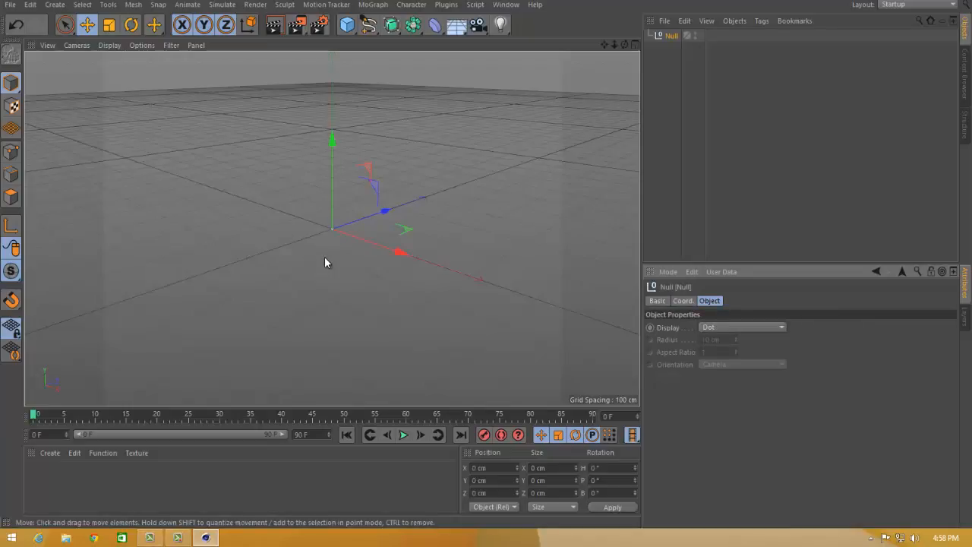
left_click(768, 326)
left_click(748, 378)
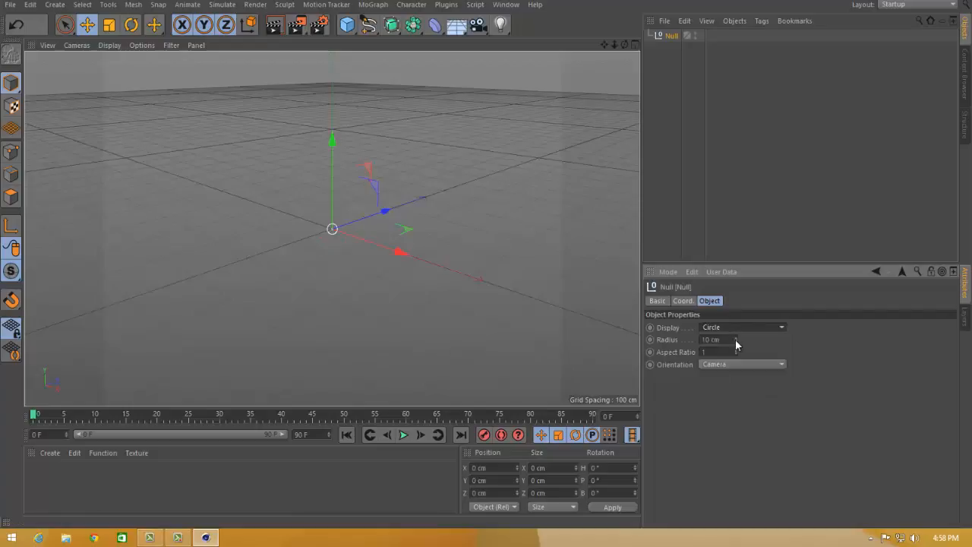
left_click_drag(736, 338, 733, 358)
Try the XY and ZY orientations on the null's circle and return it to Camera.
left_click(733, 365)
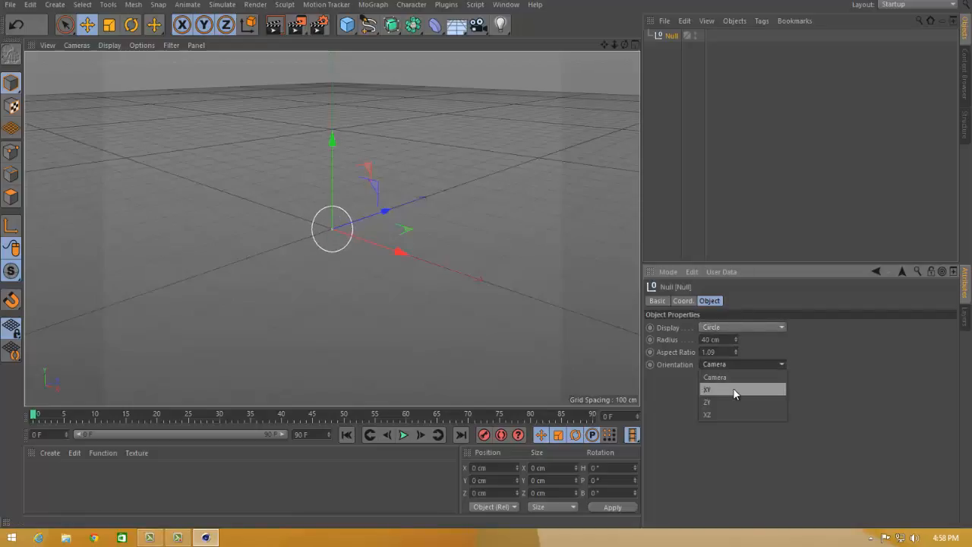
left_click(734, 389)
left_click(733, 364)
left_click(729, 402)
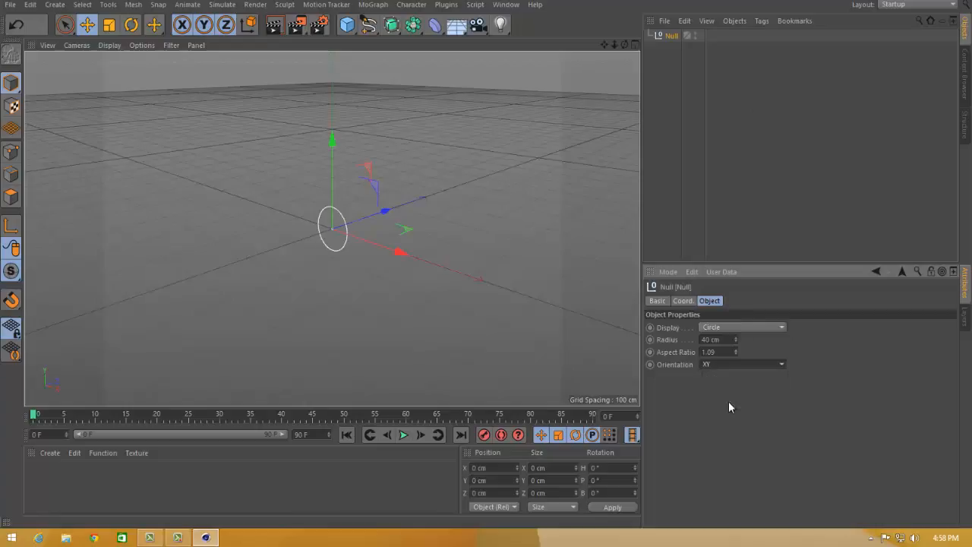
left_click(733, 365)
key("Escape")
left_click(729, 364)
left_click(727, 376)
Try the Pentagon and Cube display shapes on the null and settle on Diamond.
left_click(744, 327)
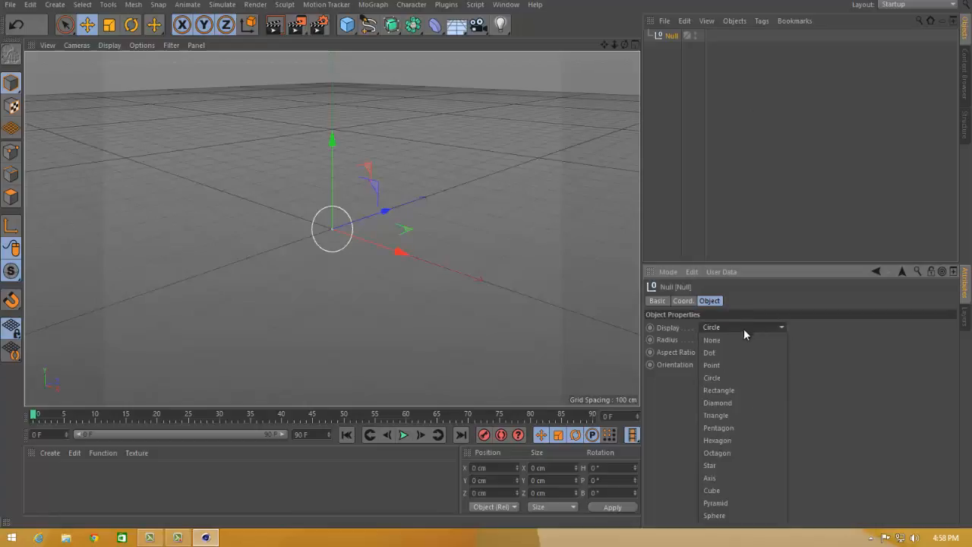
left_click(737, 427)
left_click(743, 328)
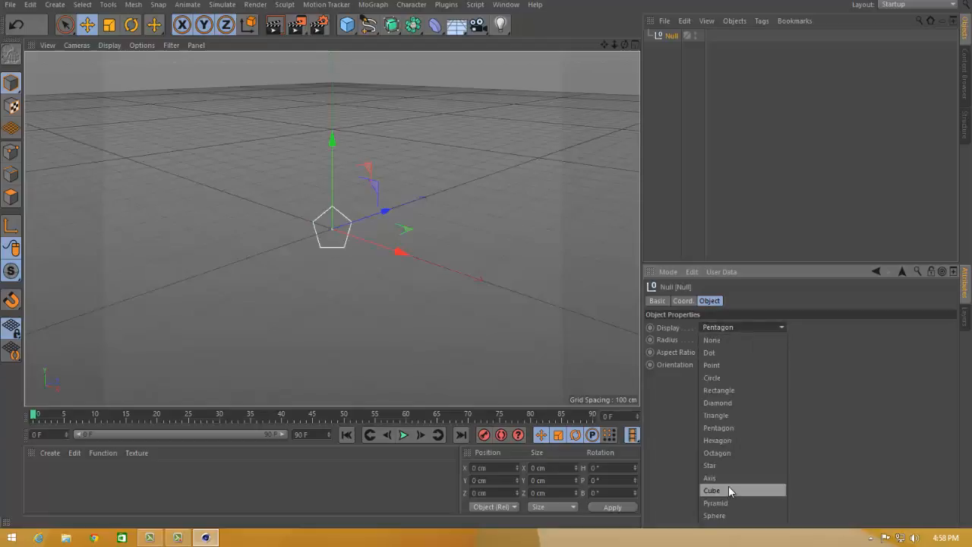
left_click(729, 486)
left_click(744, 327)
key("Escape")
left_click(727, 408)
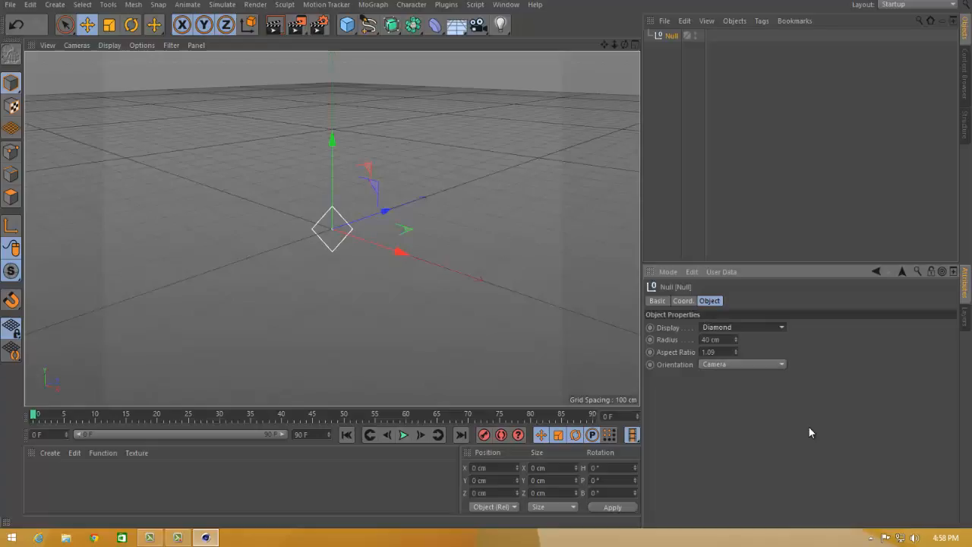
Delete the null and add a cone primitive to the scene.
key("Delete")
left_click(347, 24)
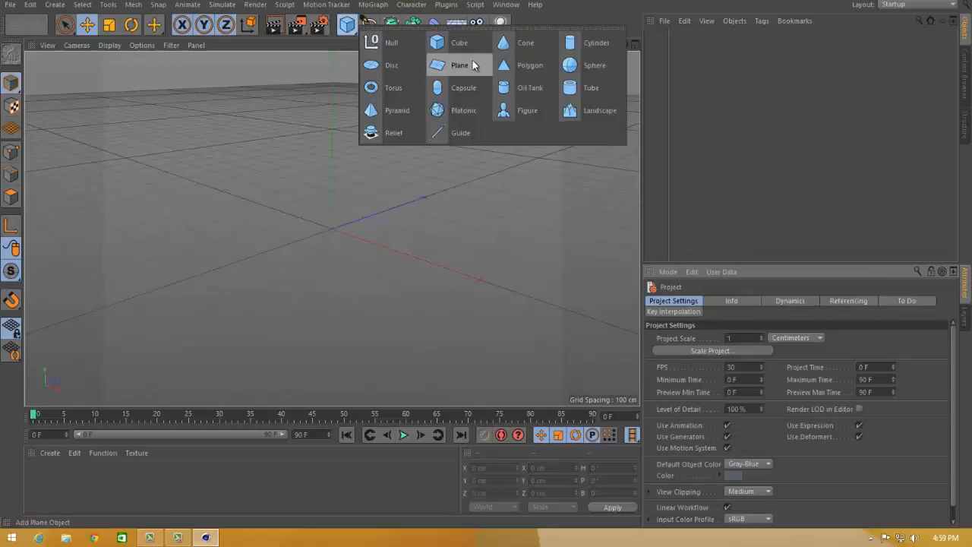
left_click(535, 43)
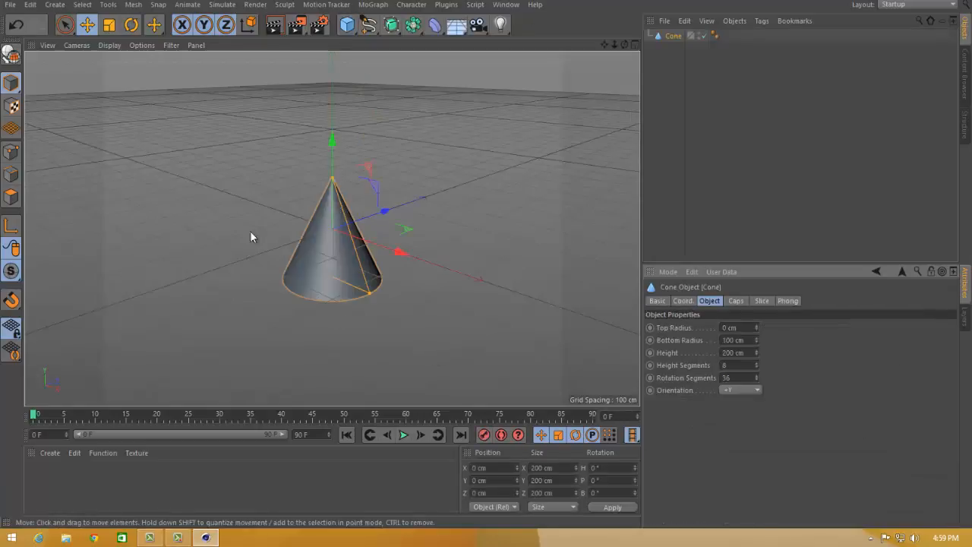
Set the cone's top radius to 91 cm, bottom radius to 115 cm and height to 255 cm.
left_click(656, 300)
left_click(682, 302)
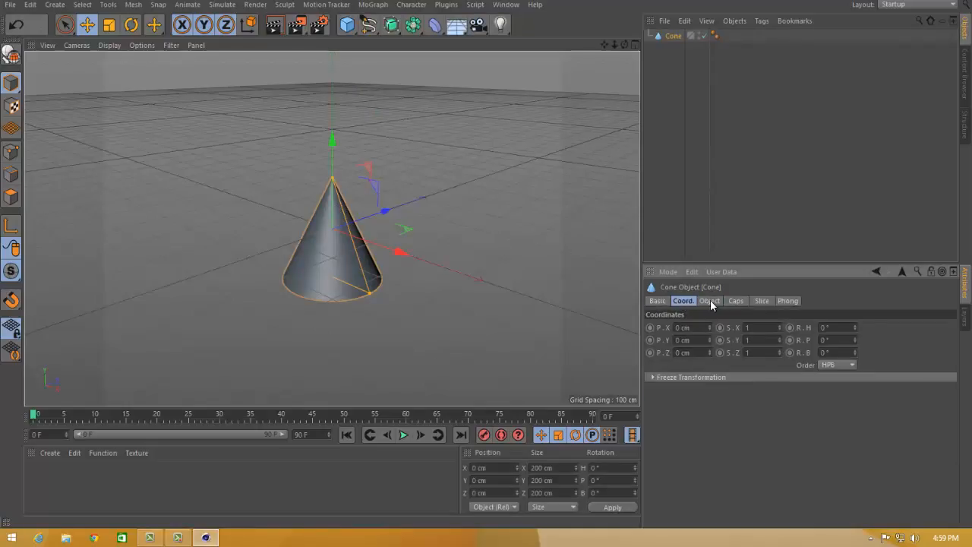
left_click(786, 301)
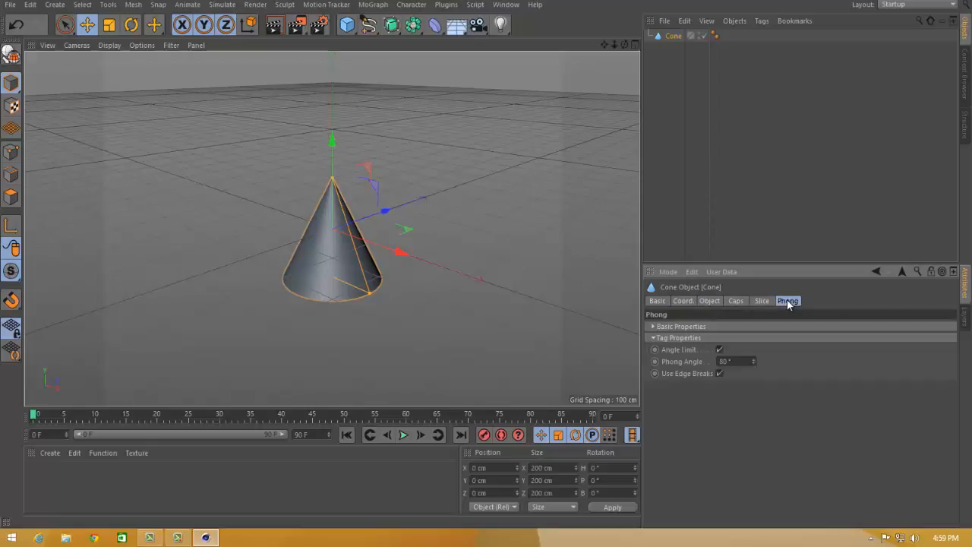
left_click(707, 301)
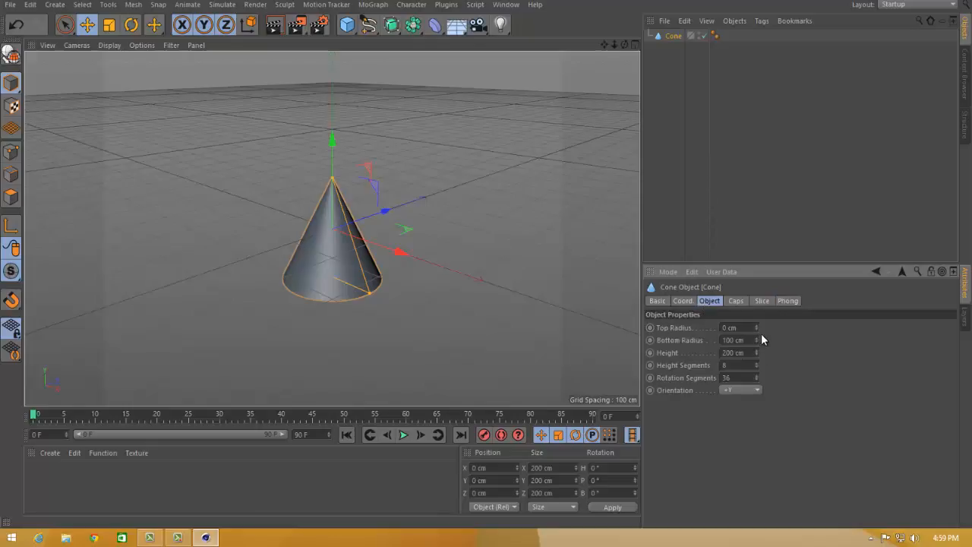
left_click_drag(757, 327, 757, 349)
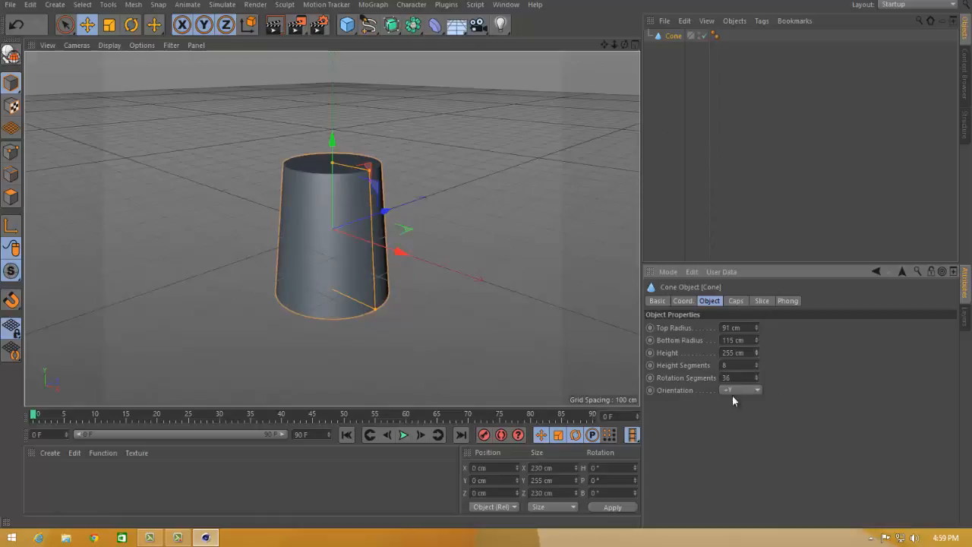
Switch the viewport to Gouraud Shading (Lines) and give the cone 29 height segments and 91 rotation segments.
left_click(109, 45)
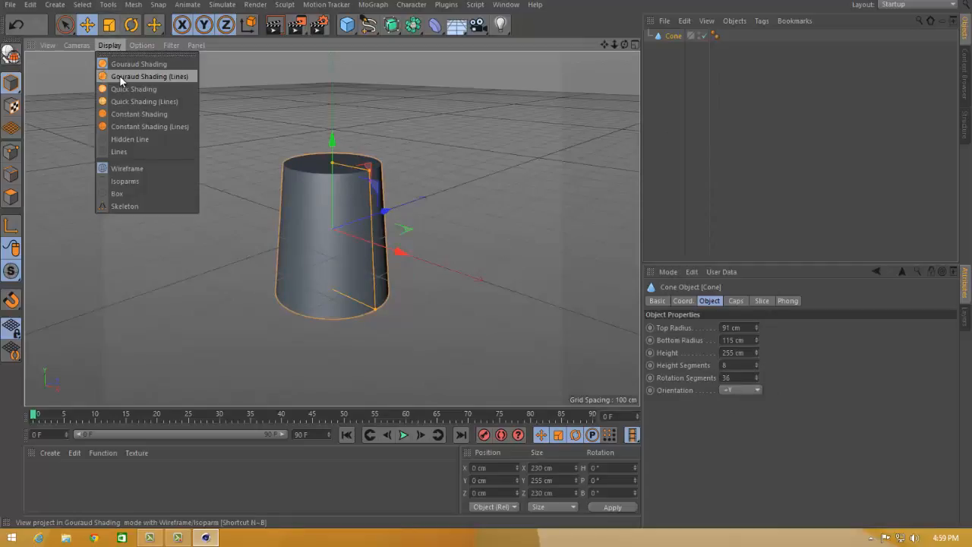
left_click(121, 73)
left_click_drag(757, 362, 746, 390)
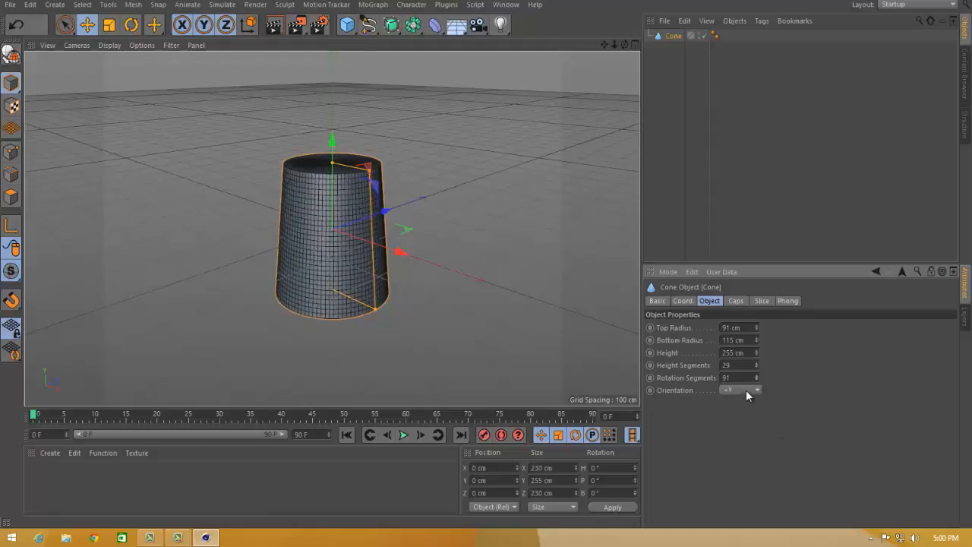
left_click(746, 390)
left_click(745, 402)
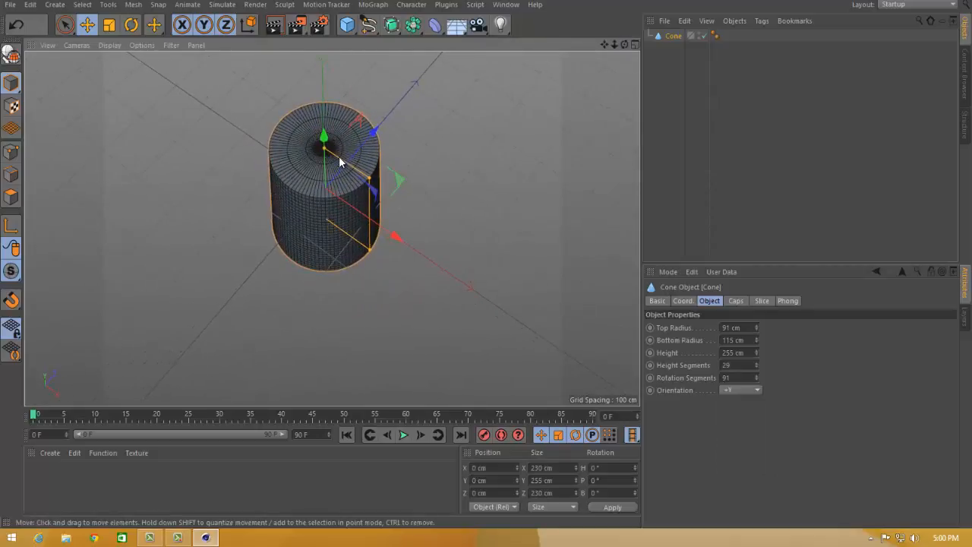
Toggle the cone's caps off and on several times, leaving them on, and set the cap segments to 1.
left_click(736, 300)
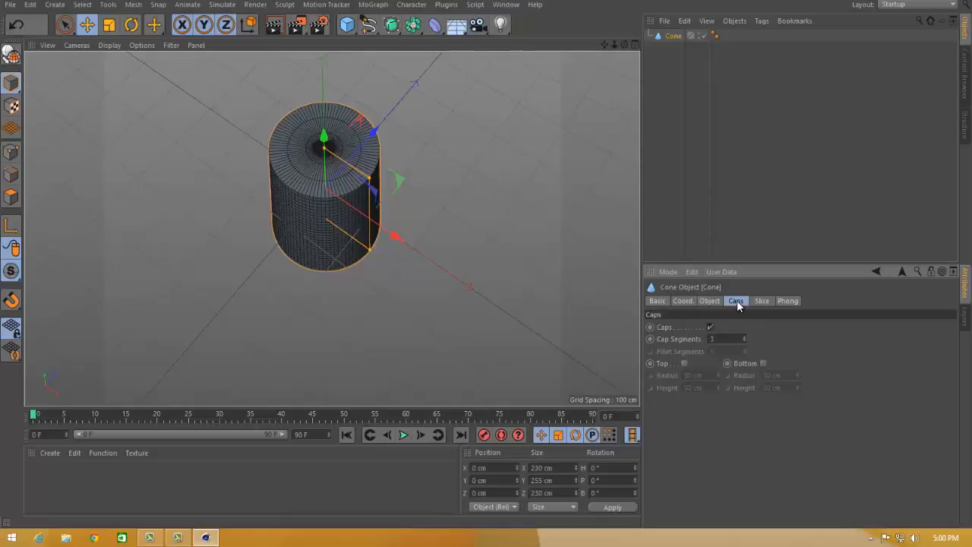
left_click(709, 327)
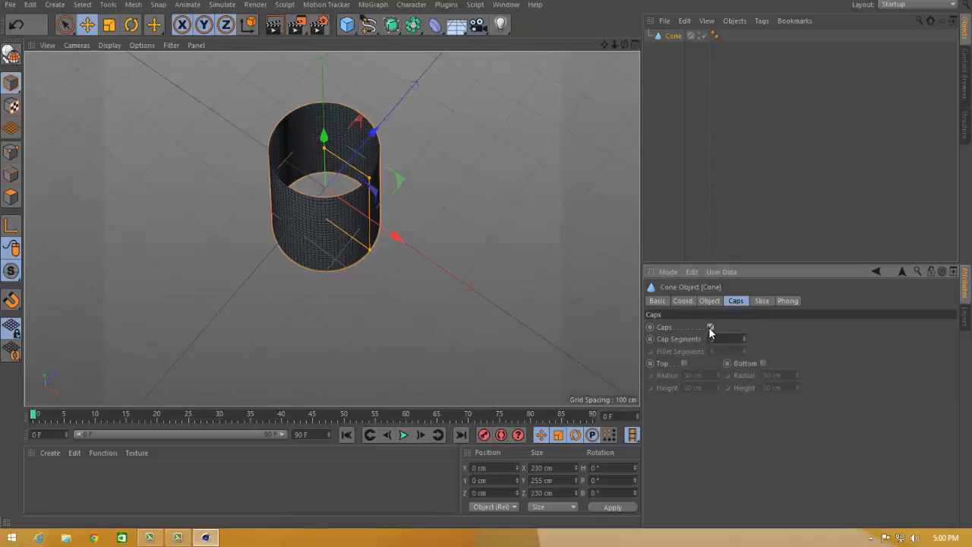
left_click(710, 327)
left_click(710, 327)
left_click(709, 327)
left_click(710, 327)
left_click(709, 326)
left_click_drag(745, 337, 745, 338)
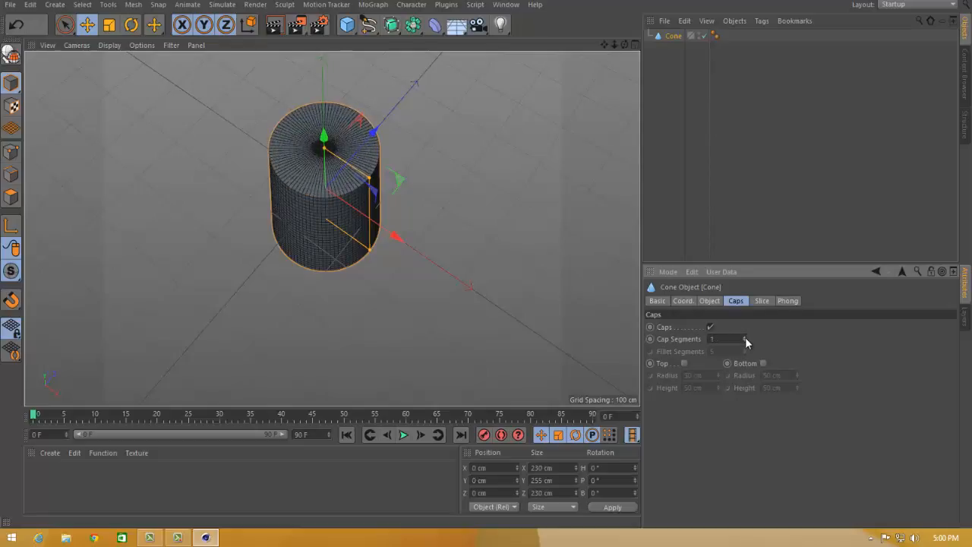
Enable the top and bottom cap fillets on the cone, set the top radius to 51 cm and adjust the bottom radius.
left_click(685, 363)
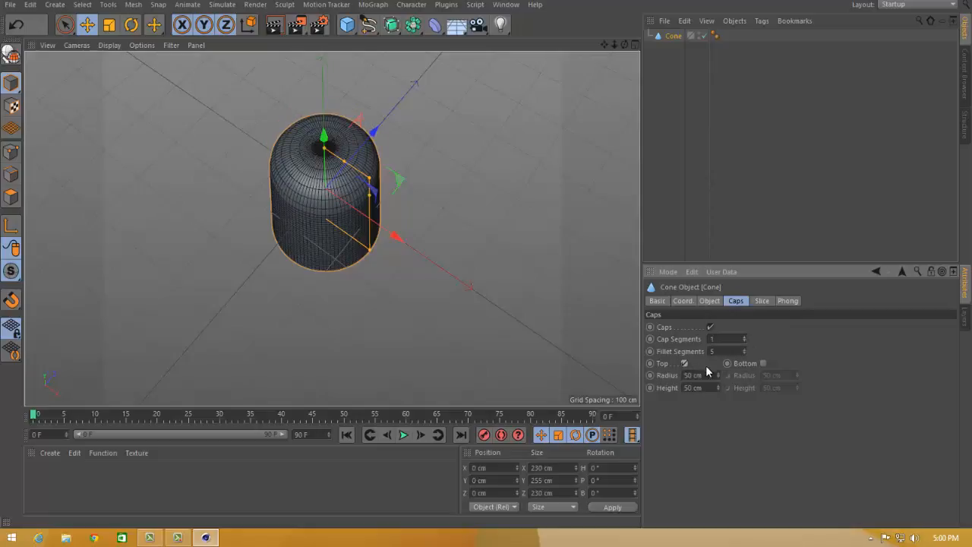
left_click(762, 363)
left_click_drag(578, 319, 486, 258, "alt")
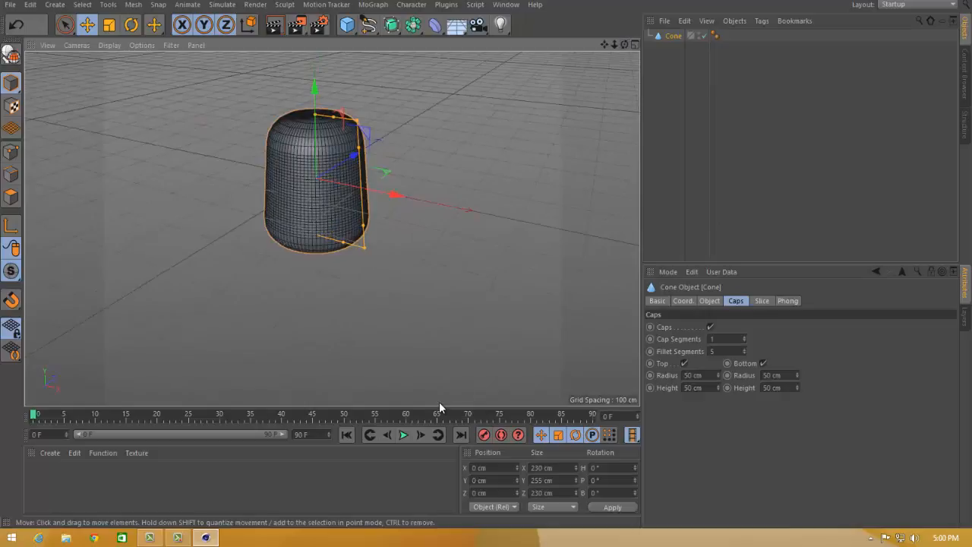
left_click(718, 373)
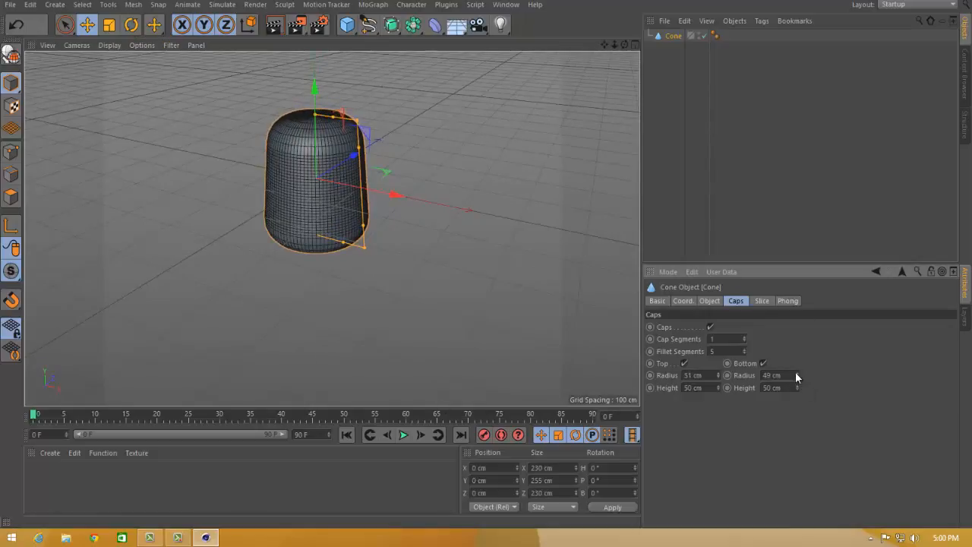
left_click_drag(796, 372, 795, 373)
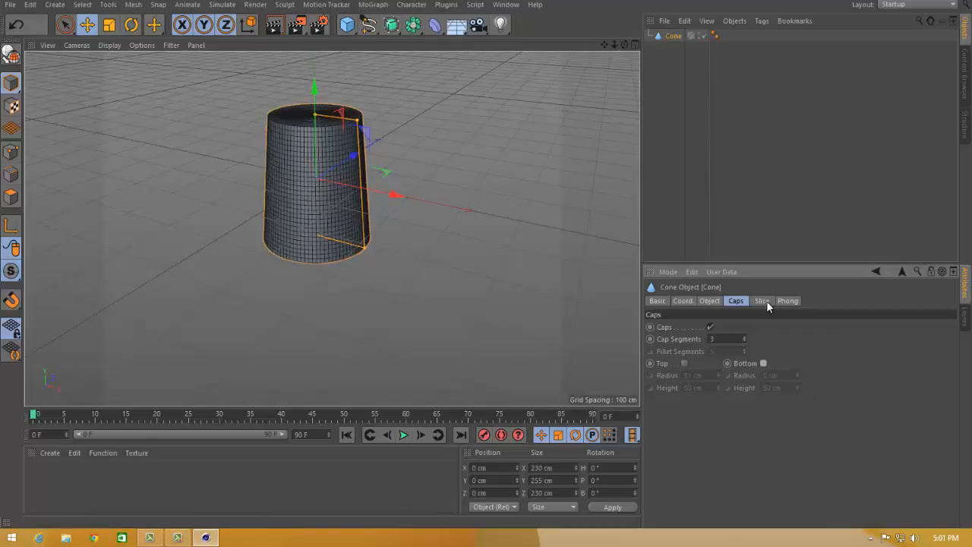
Slice the cone, adjusting its From and To angles, and enable Regular Grid for the cut surface.
left_click(762, 301)
left_click(702, 326)
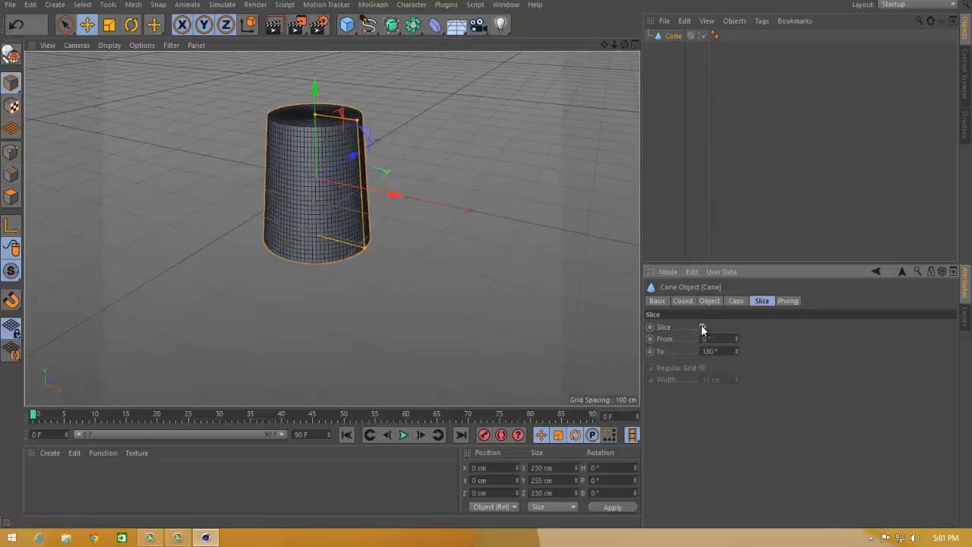
left_click_drag(737, 340, 736, 335)
left_click_drag(737, 351, 737, 338)
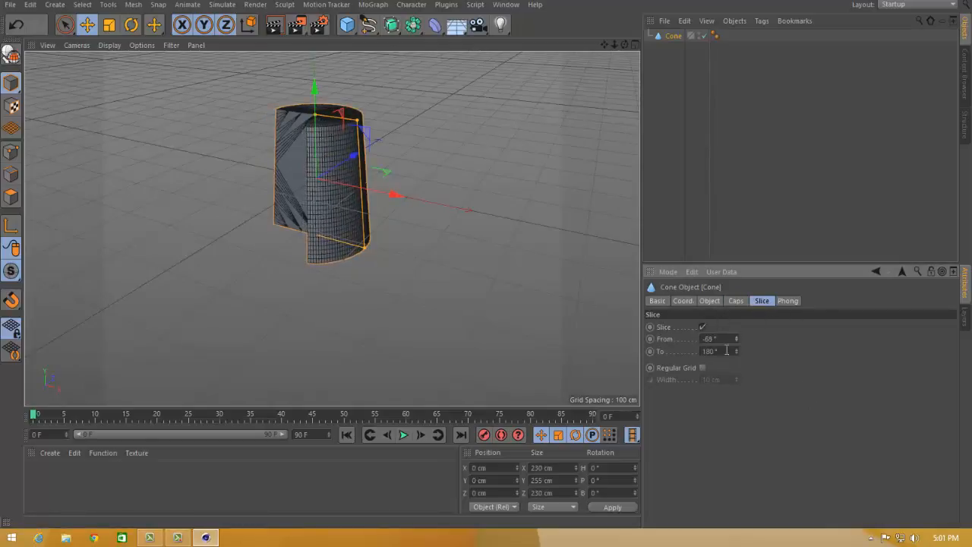
left_click_drag(331, 227, 453, 358, "alt")
left_click_drag(737, 338, 737, 334)
left_click(703, 368)
left_click_drag(736, 351, 733, 374)
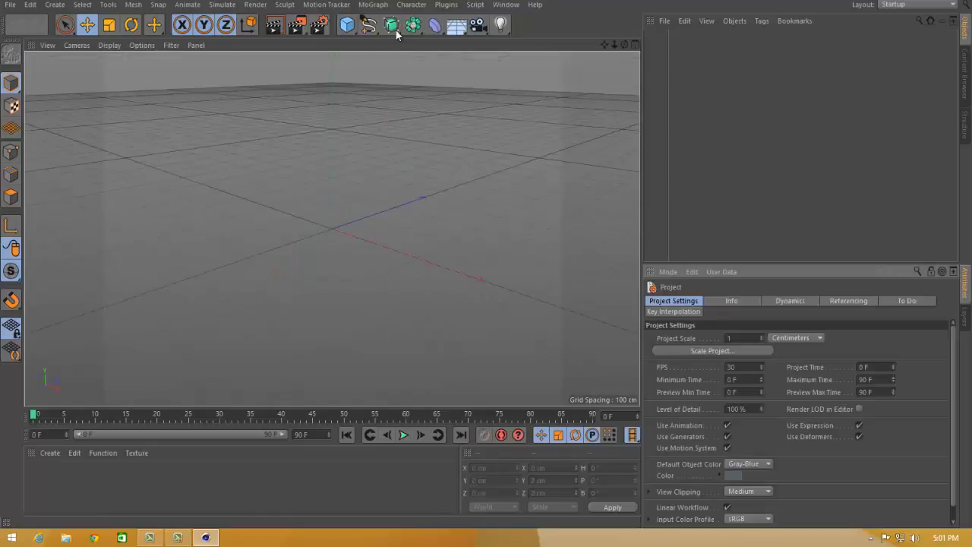
Add a cylinder with a 129 cm radius, 228 cm height, 14 height segments and 67 rotation segments.
left_click(347, 25)
left_click(600, 42)
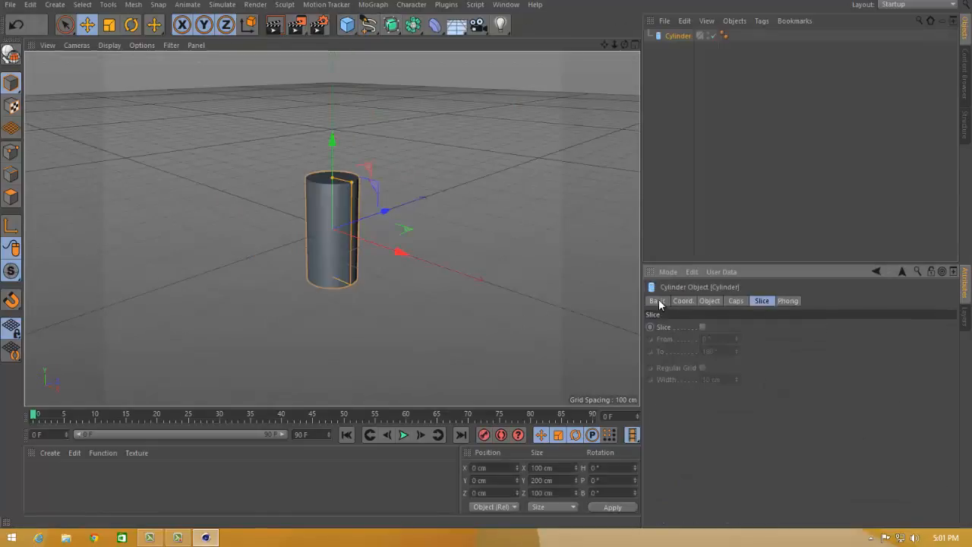
left_click(662, 303)
left_click(683, 301)
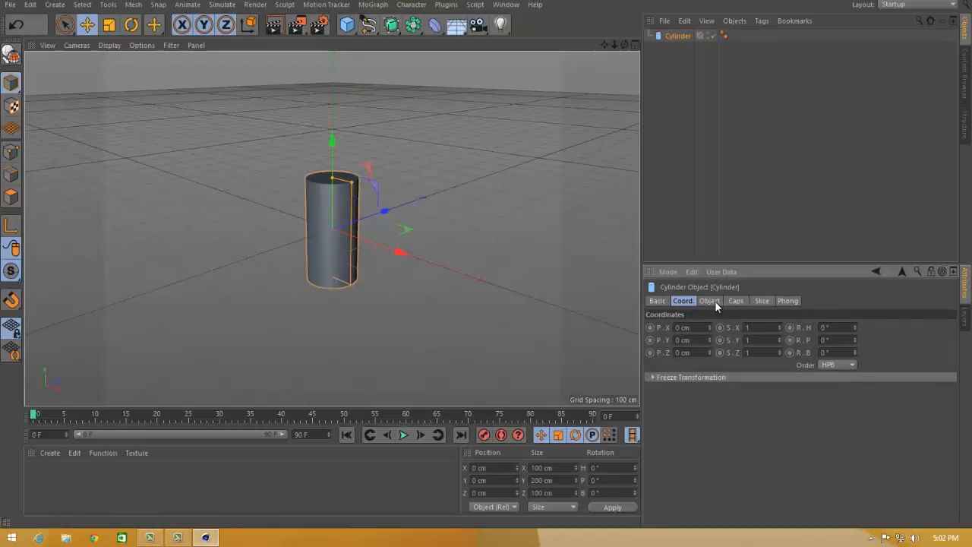
left_click(710, 301)
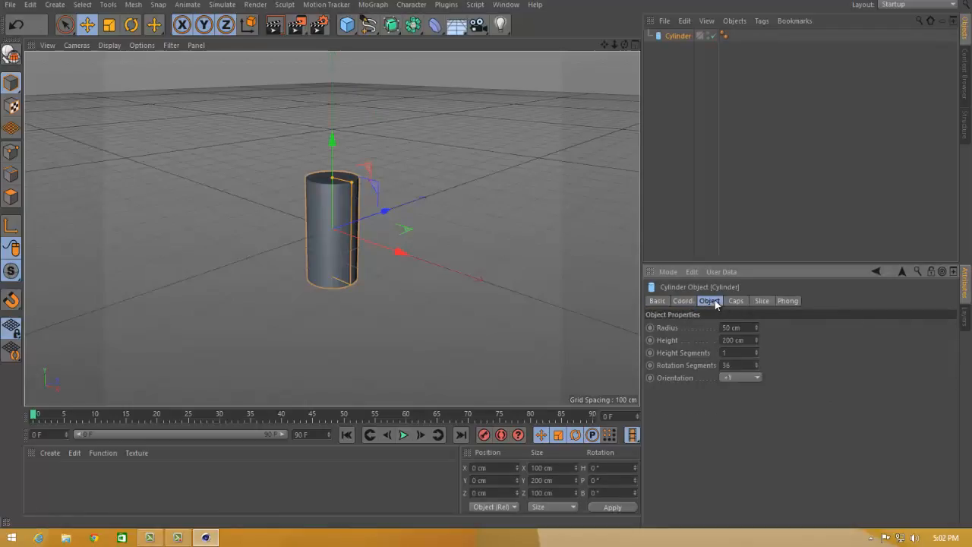
left_click_drag(756, 325, 758, 358)
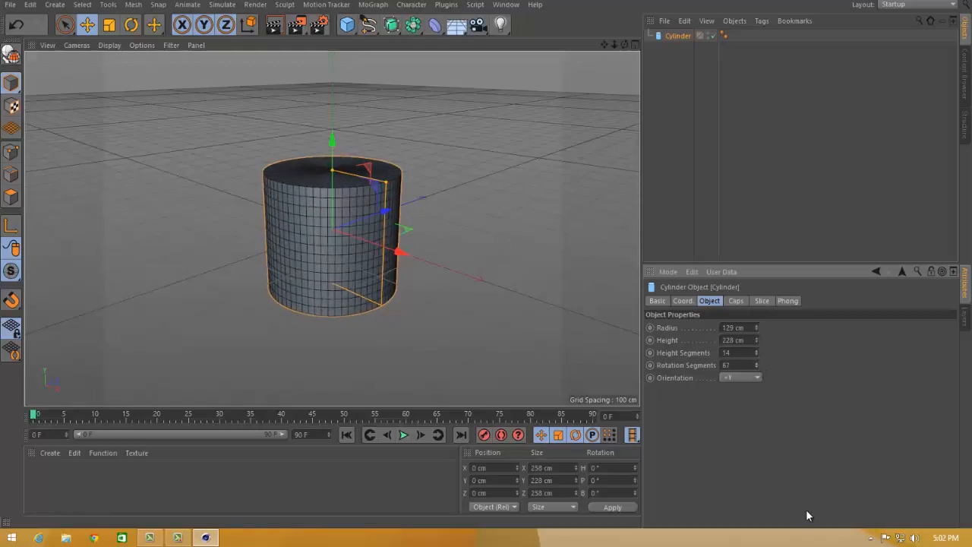
Choose +Y as the cylinder's orientation.
left_click(739, 377)
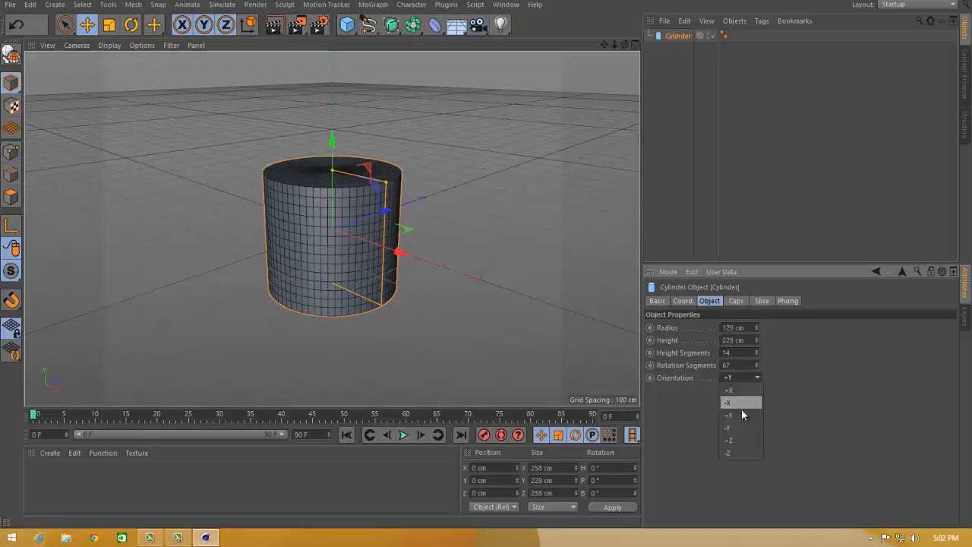
left_click(741, 415)
left_click(737, 379)
left_click(732, 418)
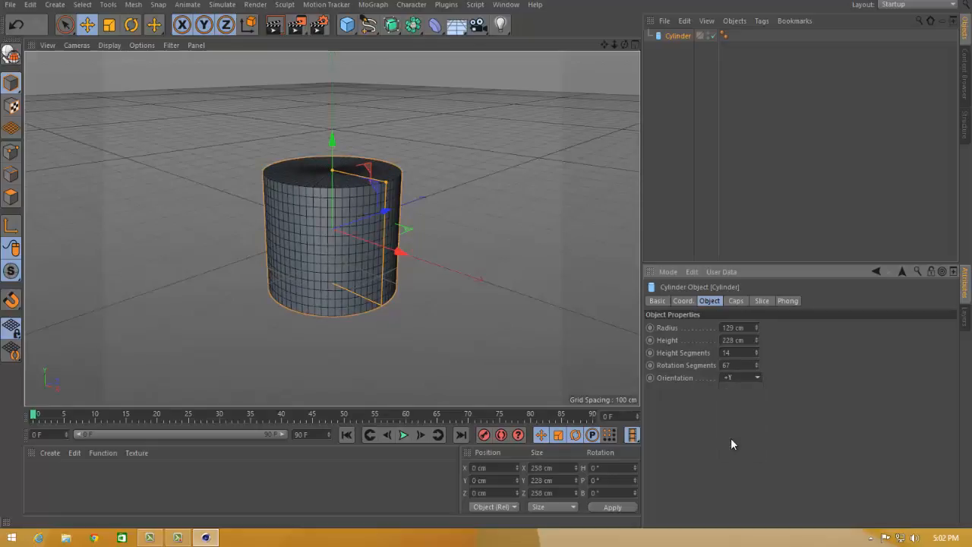
Toggle the cylinder's caps off and back on, and set the cap segments to 7.
left_click(736, 300)
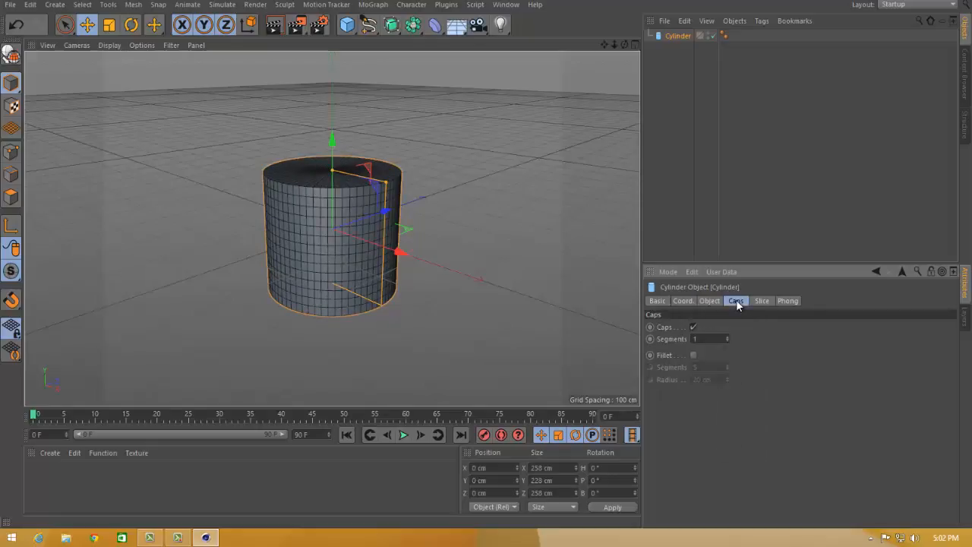
left_click(693, 326)
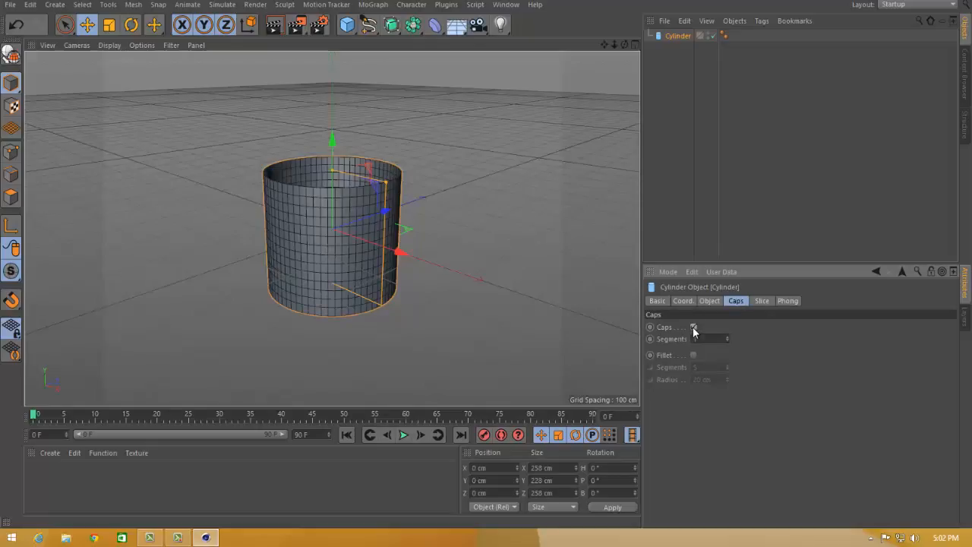
left_click(694, 326)
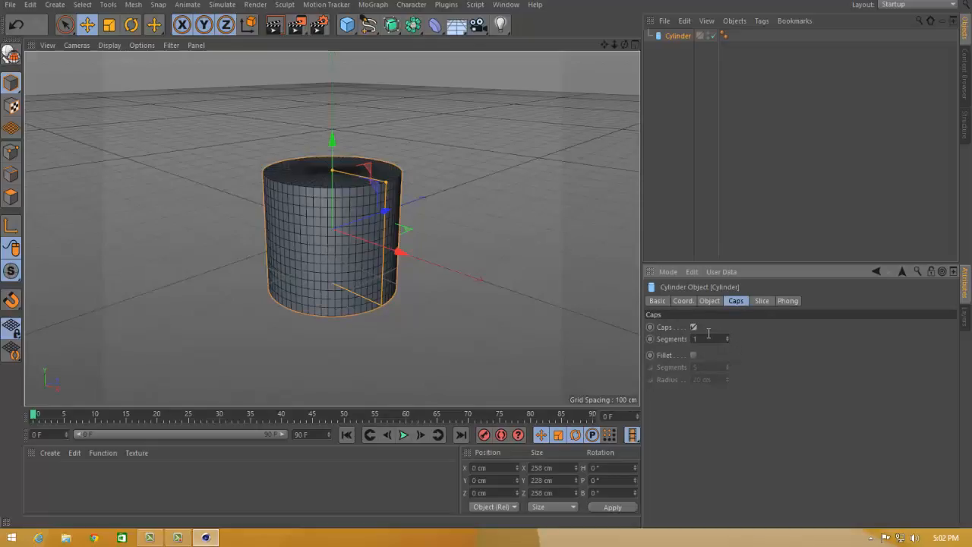
left_click_drag(354, 293, 275, 330, "alt")
left_click_drag(727, 342, 728, 340)
Enable the fillet on the cylinder's caps and reduce the fillet radius to 0 cm.
left_click(694, 355)
left_click_drag(471, 319, 308, 219, "alt")
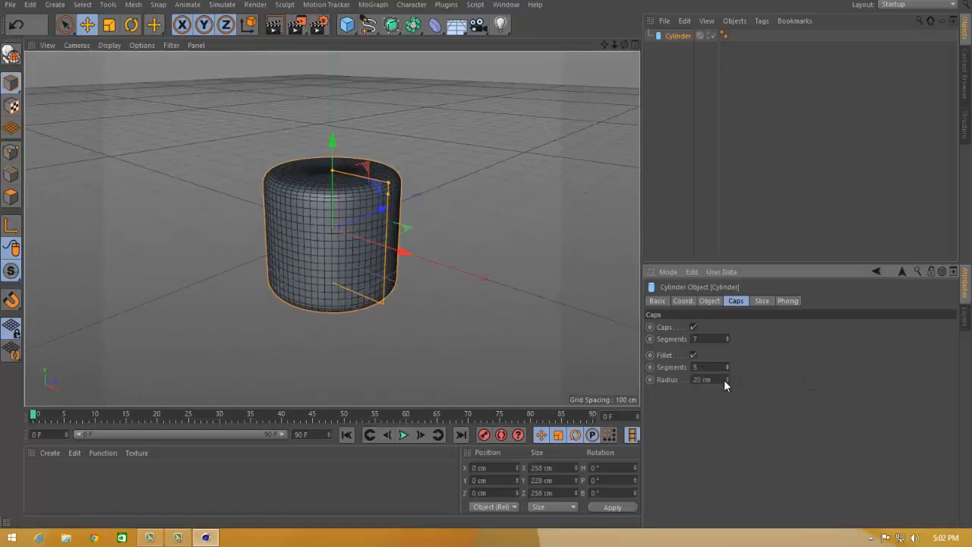
mouse_move(726, 379)
left_mouse_down()
mouse_move(729, 371)
mouse_move(727, 388)
left_mouse_up()
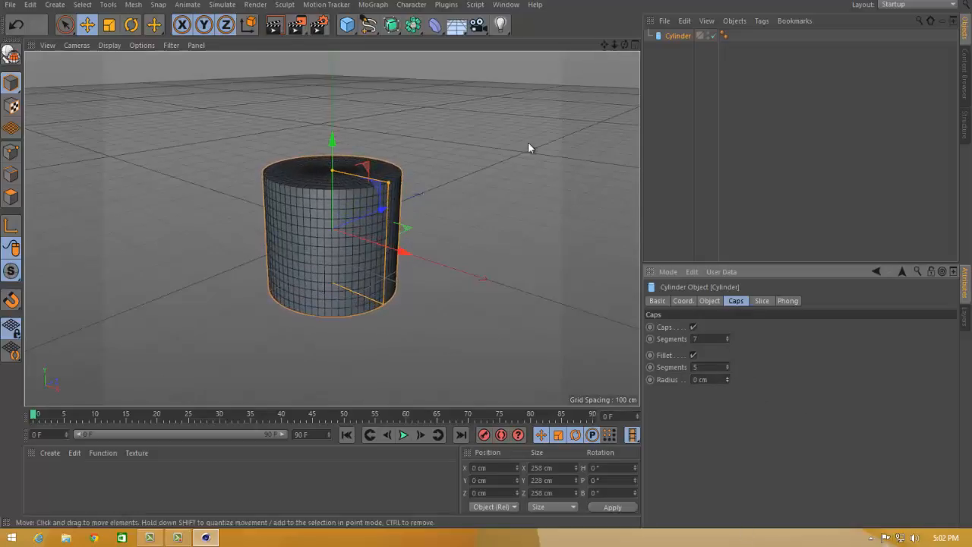
Enable slicing on the cylinder and adjust its From angle.
left_click(762, 302)
left_click(703, 327)
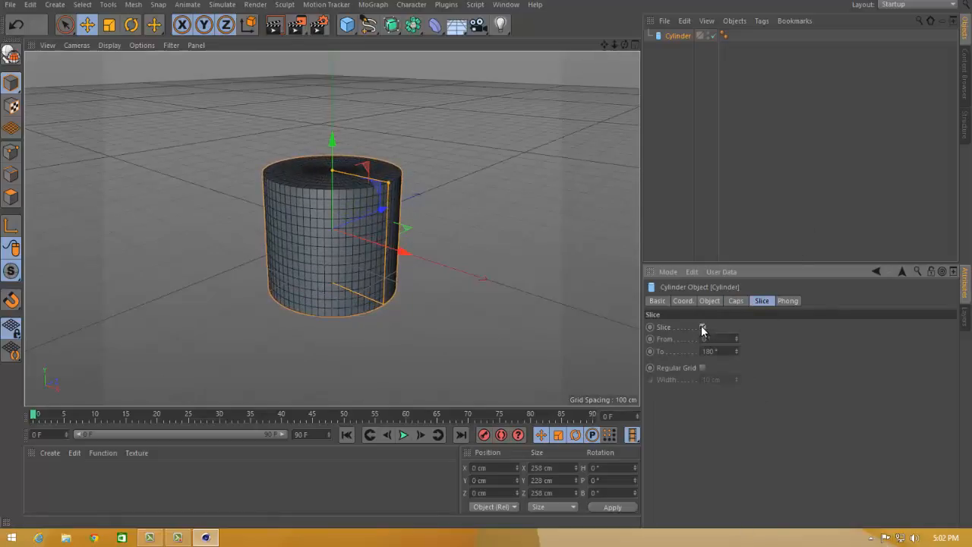
mouse_move(736, 338)
left_mouse_down()
mouse_move(736, 350)
mouse_move(730, 335)
left_mouse_up()
Start a fresh scene with a disc of 39 cm inner and 165 cm outer radius, 11 disc and 50 rotation segments, displayed in Gouraud Shading (Lines).
key("Delete")
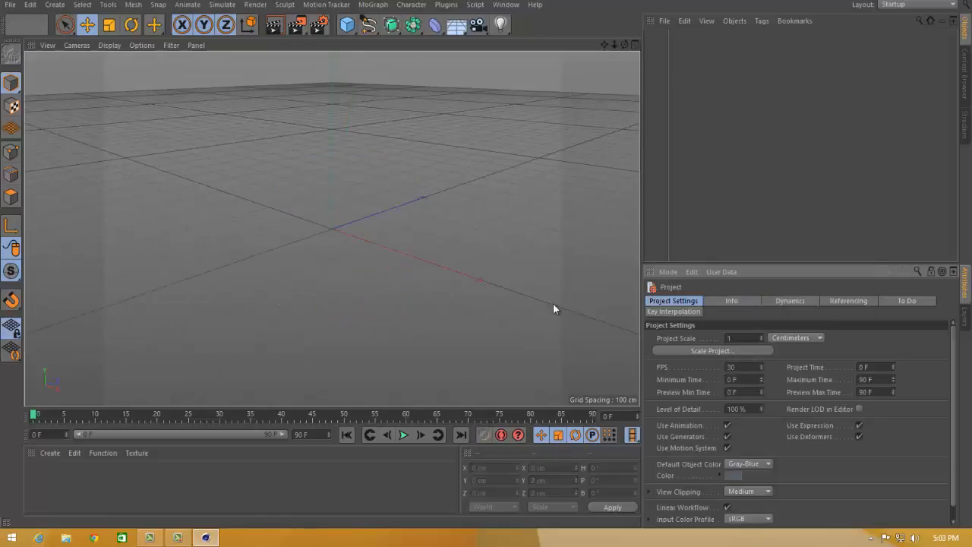
left_click(348, 26)
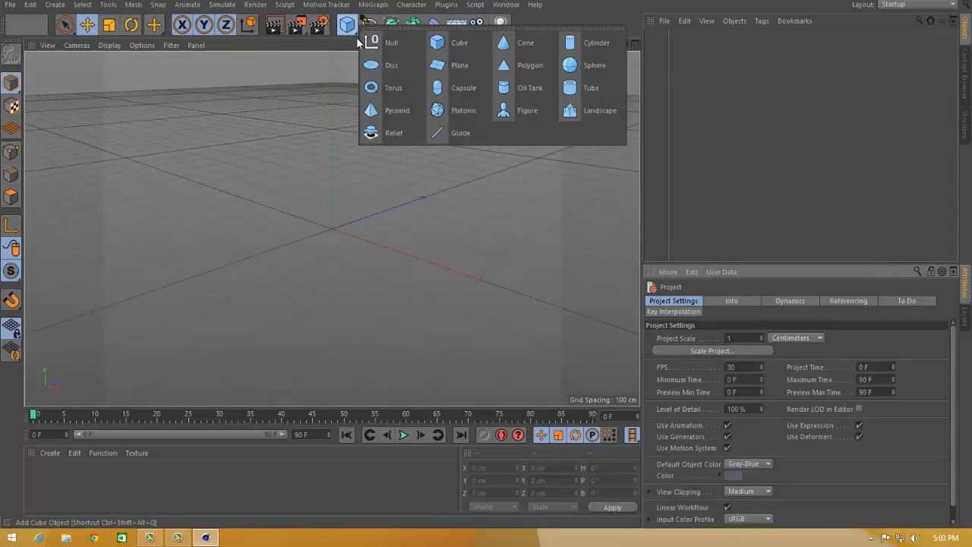
left_click(392, 67)
left_click(709, 301)
left_click_drag(757, 328, 757, 366)
left_click(110, 46)
left_click(129, 79)
left_click(757, 363)
Try the -X orientation on the disc and settle on +Z.
left_click(739, 377)
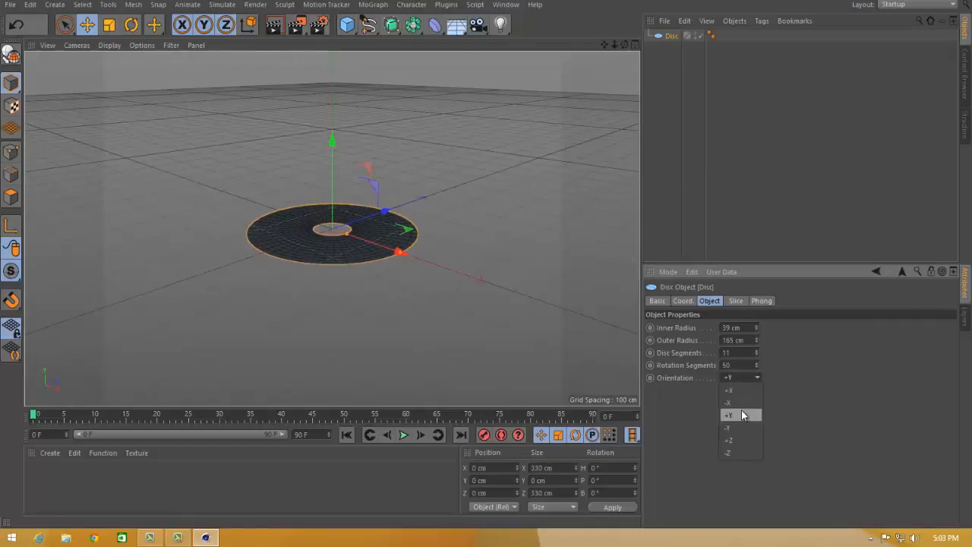
left_click(741, 401)
left_click(738, 376)
left_click(730, 440)
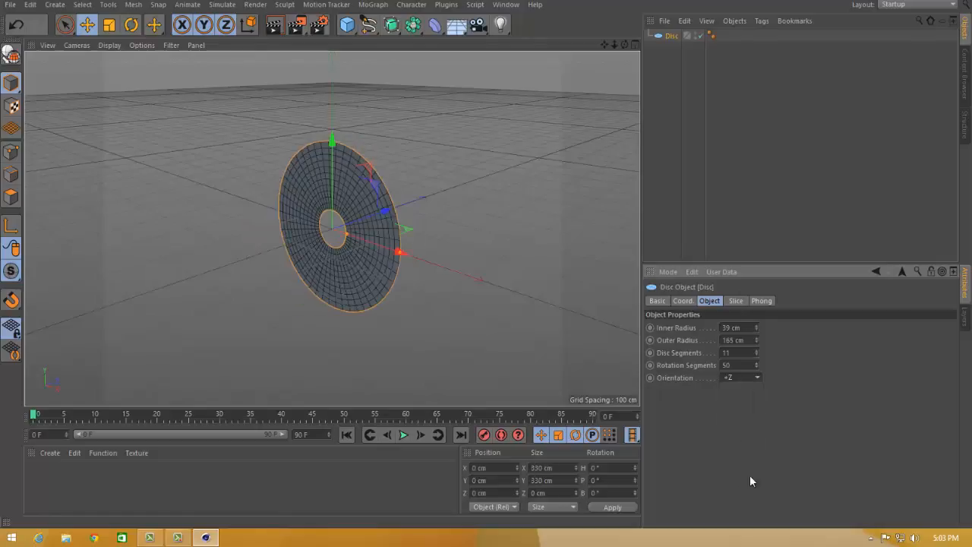
Enable slicing on the disc and adjust its slice angles.
left_click(736, 300)
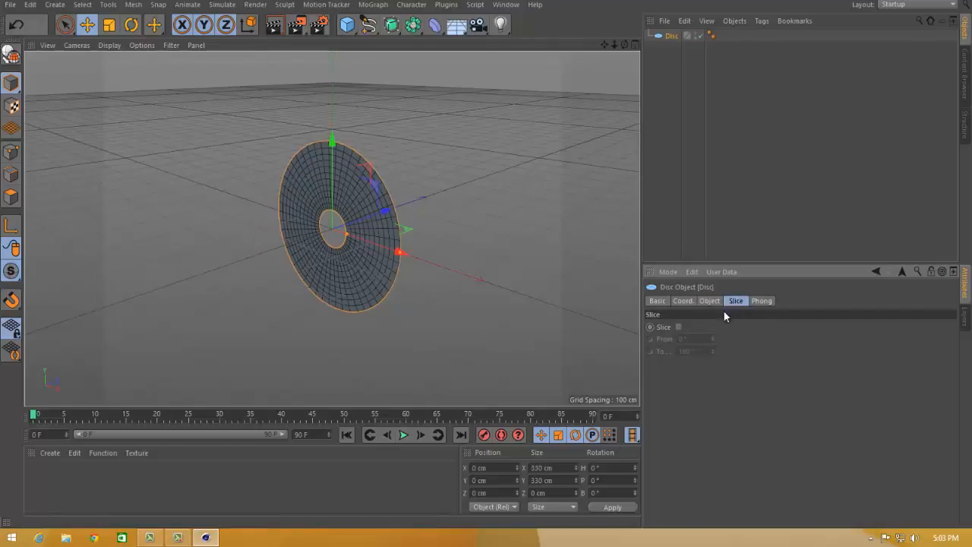
left_click(678, 327)
left_click_drag(713, 335, 719, 345)
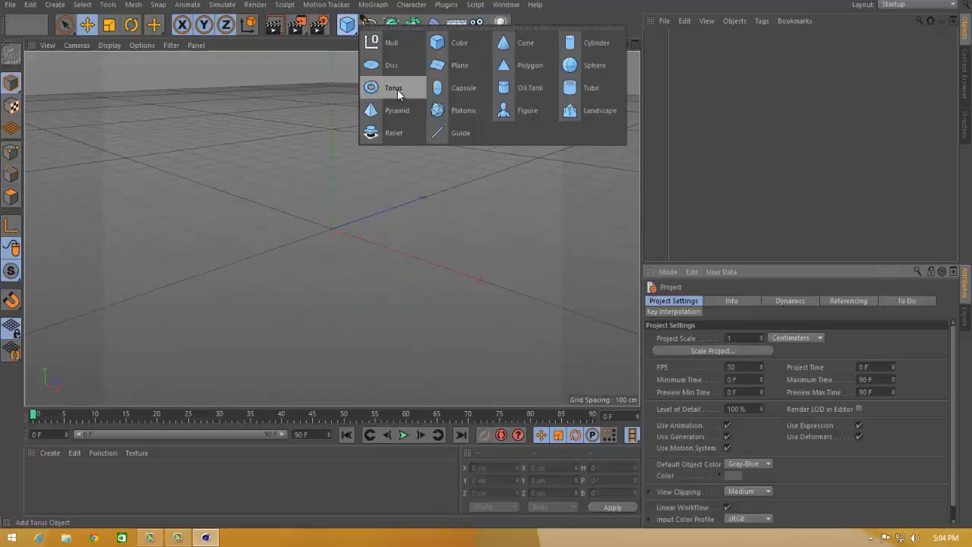
Add a plane 494 cm wide and 431 cm high, displayed in Gouraud Shading (Lines), and adjust its width and height segments.
left_click(466, 67)
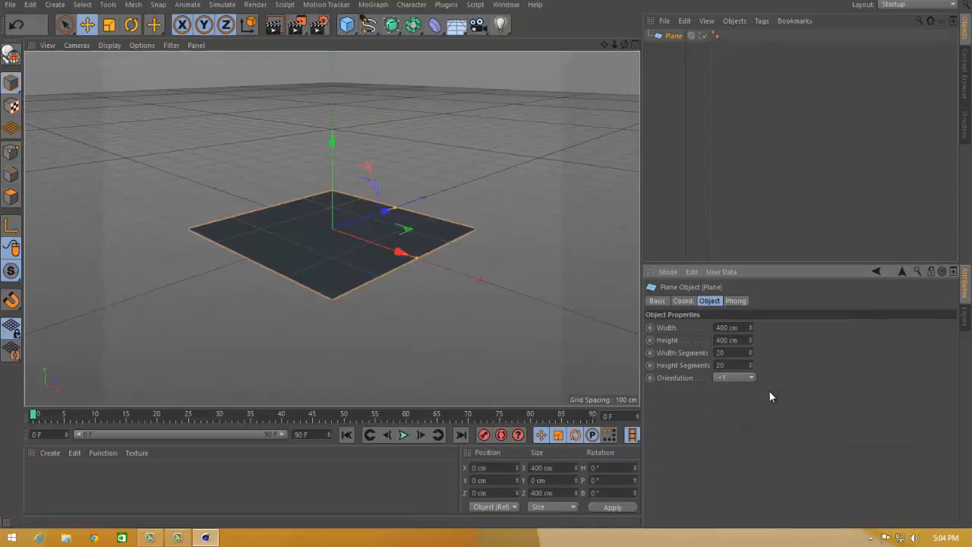
left_click_drag(750, 327, 787, 328)
left_click(112, 45)
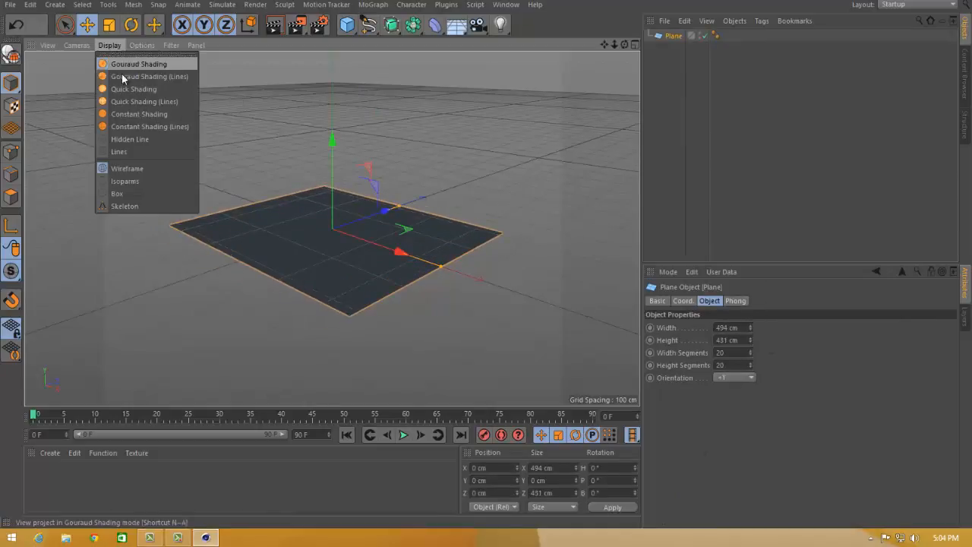
left_click(178, 77)
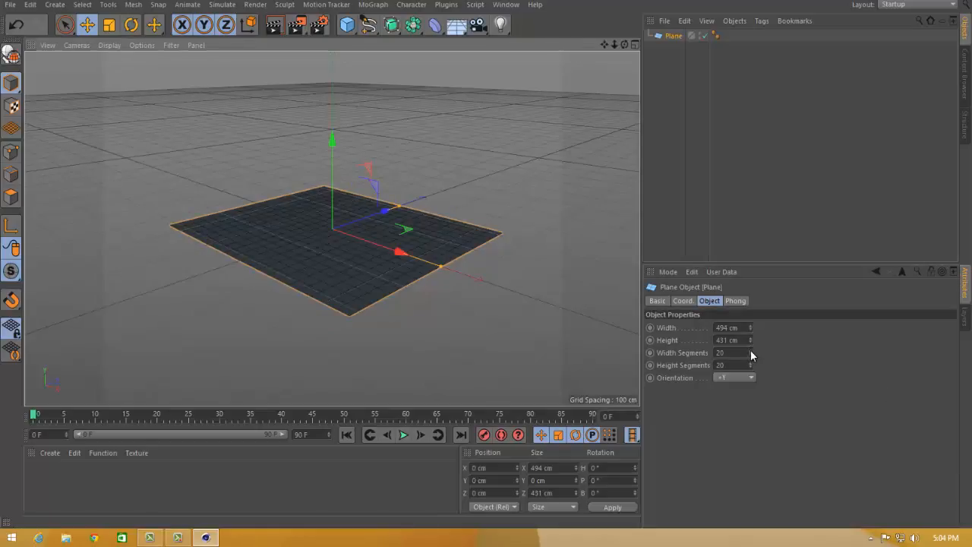
left_click_drag(750, 351, 754, 374)
left_click(734, 377)
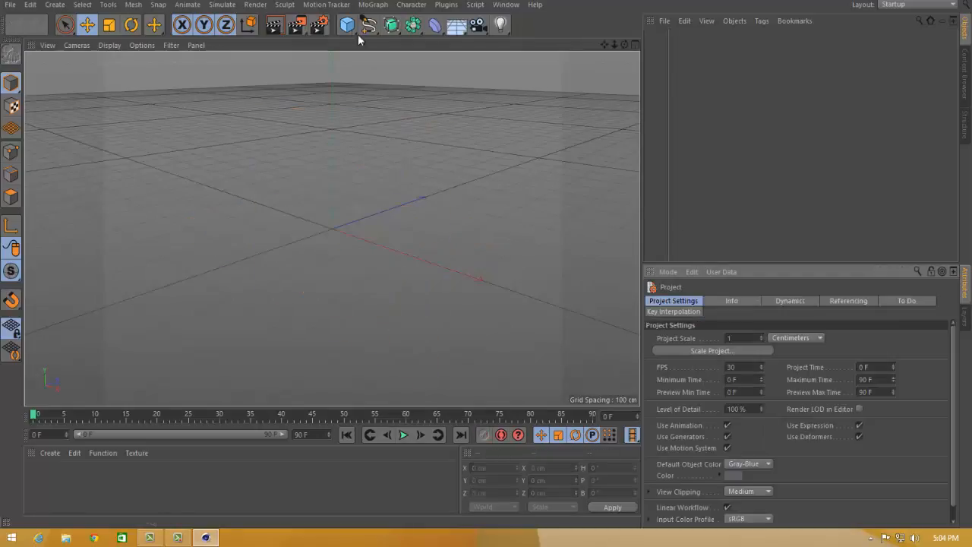
Add a polygon, make it a triangle, and set its width to 120 cm, height to 102 cm and segments to 13.
left_click(353, 34)
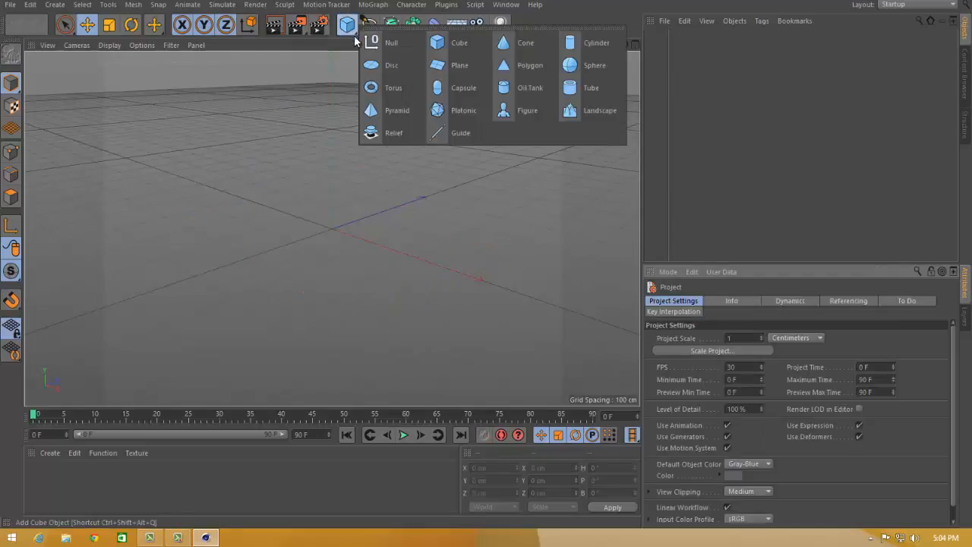
left_click(525, 66)
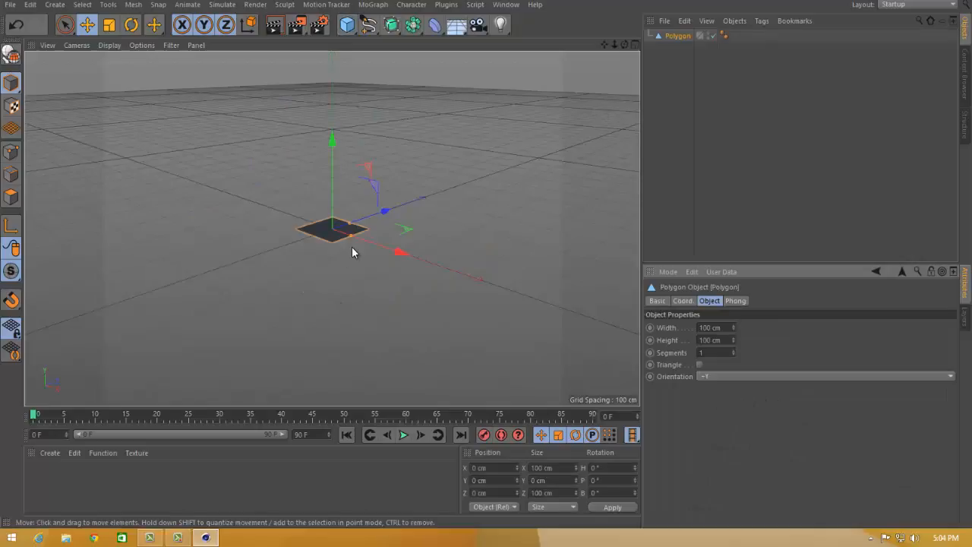
left_click(699, 364)
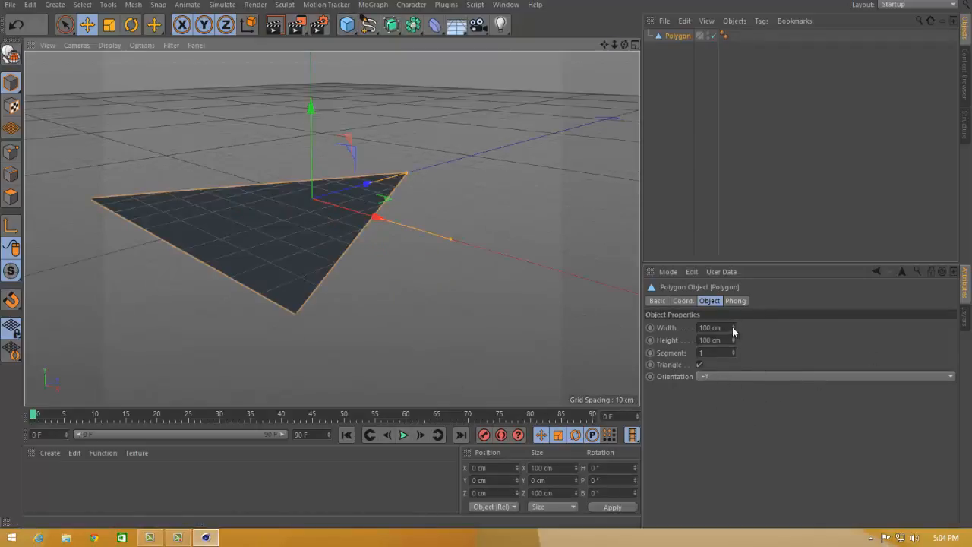
left_click_drag(732, 326, 732, 349)
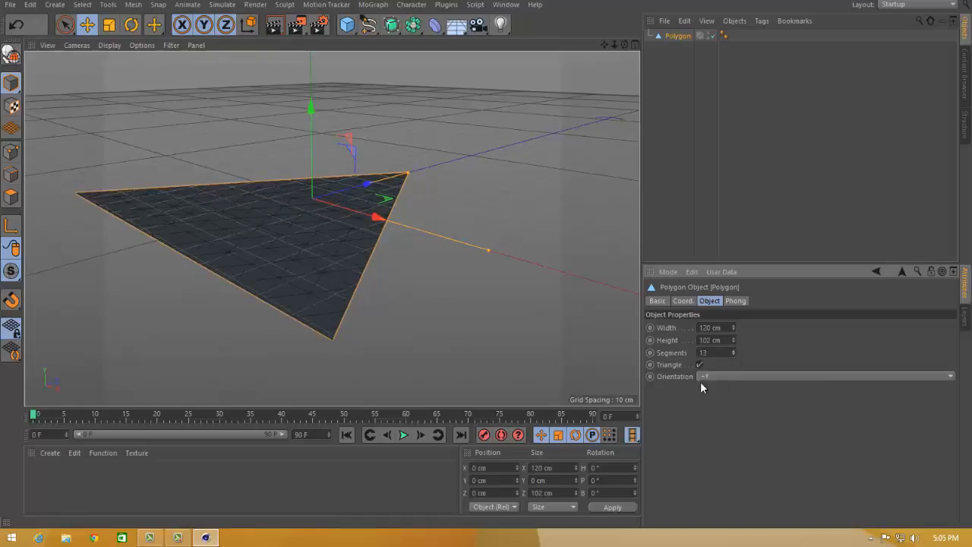
Toggle the polygon's Triangle option off and on twice to compare both shapes.
left_click(699, 365)
left_click(699, 365)
left_click(699, 366)
left_click(700, 365)
Set the triangular polygon's orientation to +Z.
left_click(724, 378)
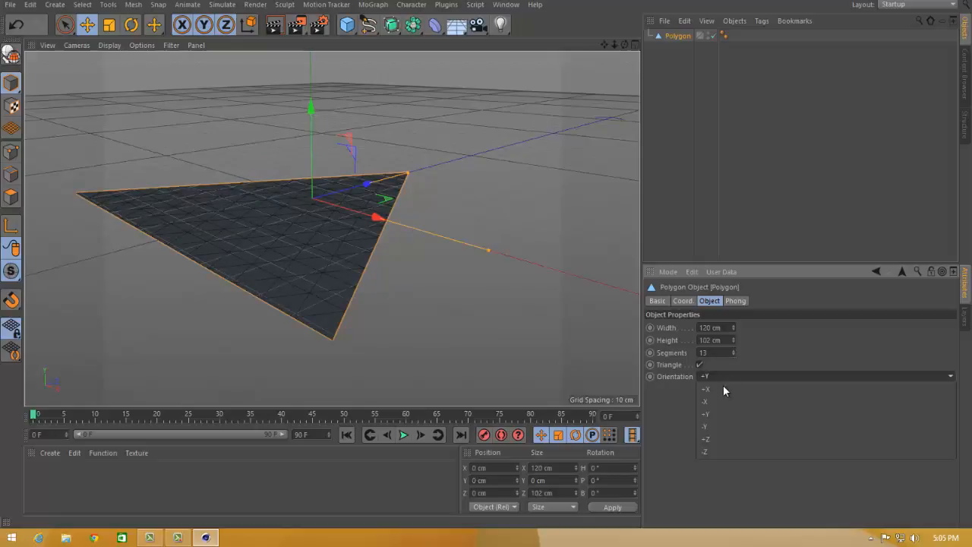
left_click(723, 415)
left_click(716, 378)
left_click(725, 438)
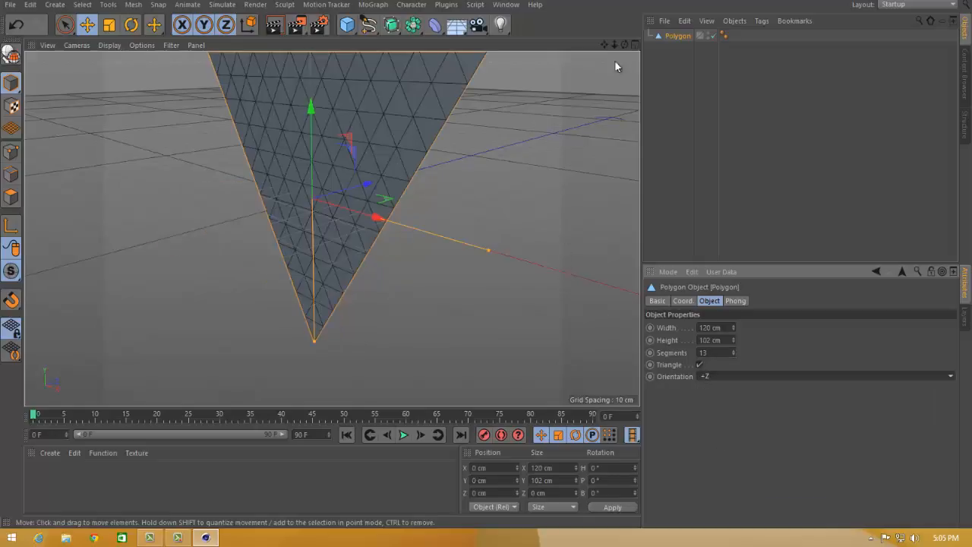
left_click_drag(614, 45, 487, 257)
Start a new project with a sphere of 145 cm radius and 27 segments, displayed in Gouraud Shading (Lines).
key("ctrl+n")
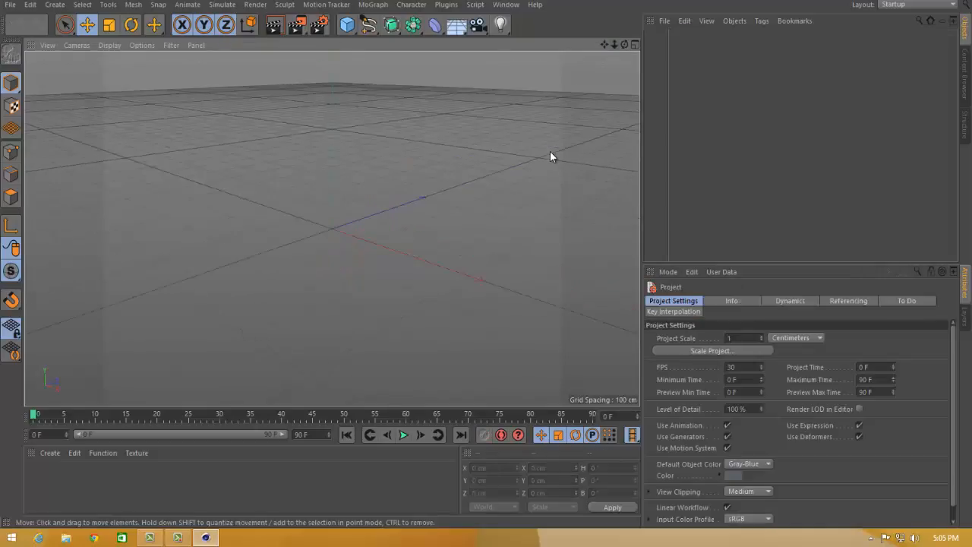
left_click(353, 32)
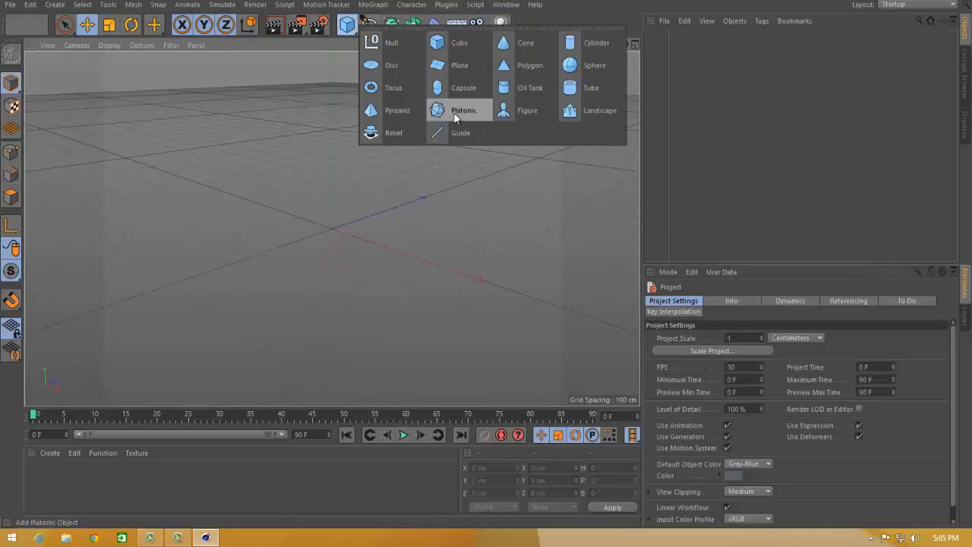
left_click(596, 69)
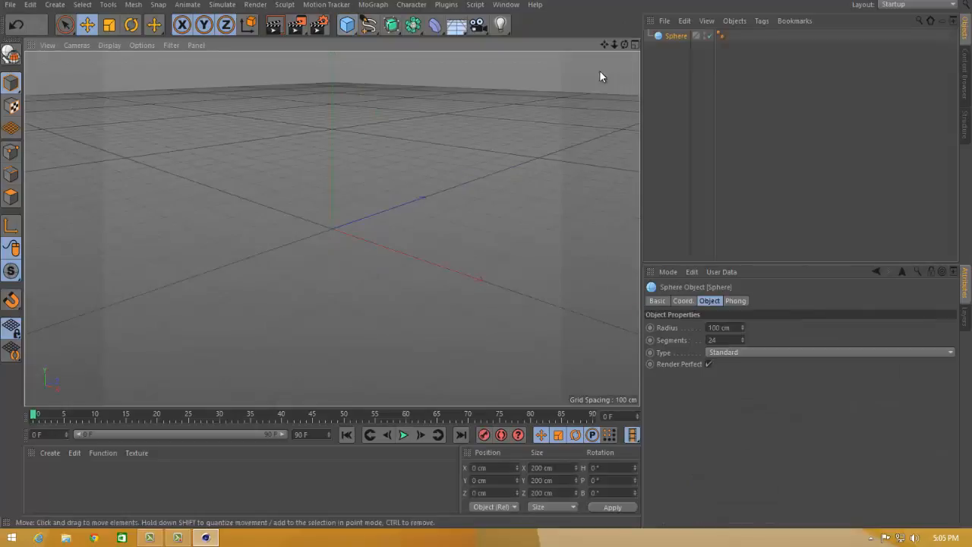
mouse_move(743, 328)
left_mouse_down()
mouse_move(744, 313)
mouse_move(742, 339)
left_mouse_up()
left_click(110, 45)
left_click(120, 76)
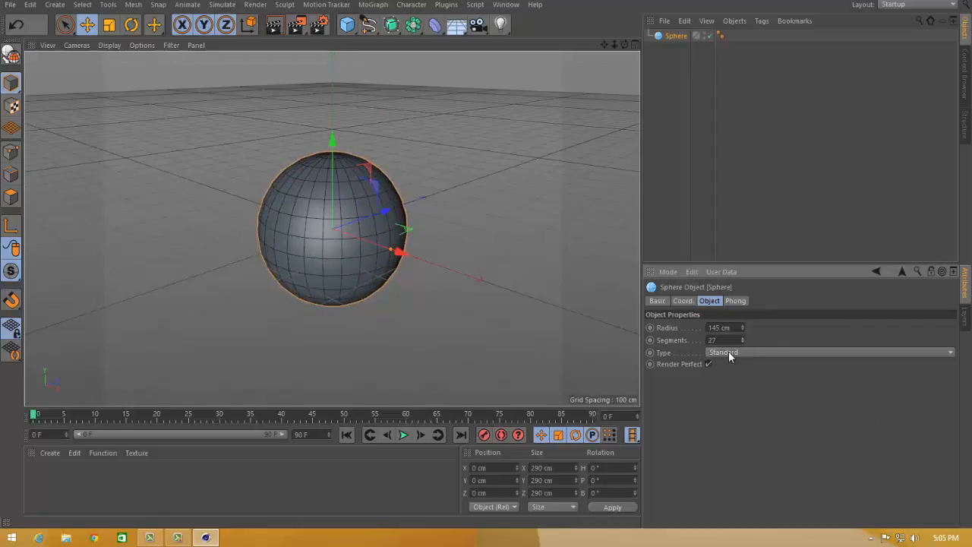
Try the Tetrahedron, Hexahedron and Octahedron types on the sphere and settle on Hemisphere.
left_click(728, 353)
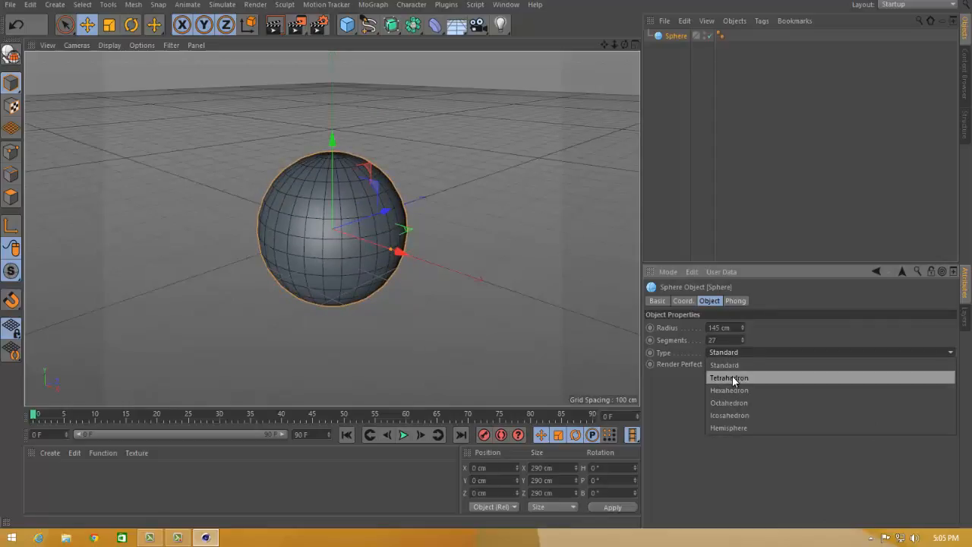
left_click(734, 378)
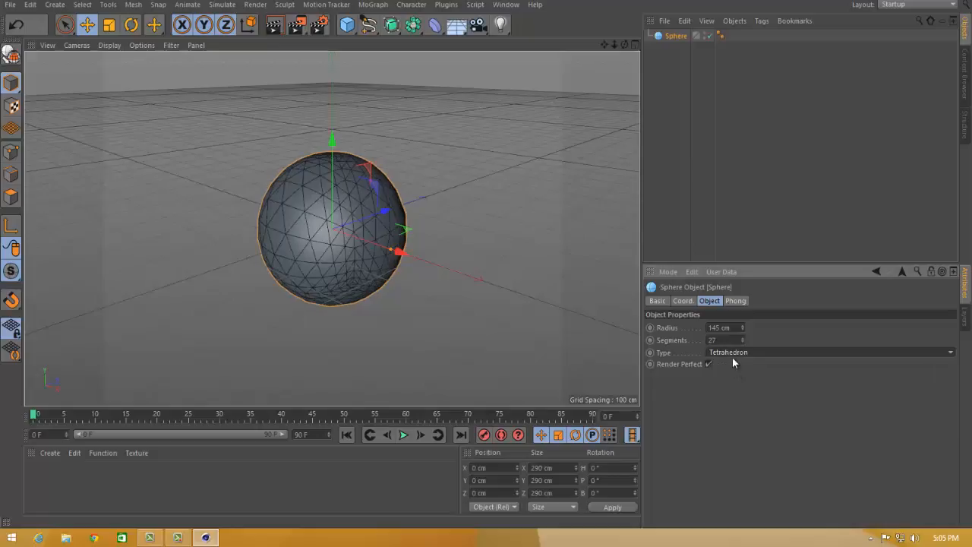
left_click(733, 354)
left_click(734, 390)
left_click(737, 352)
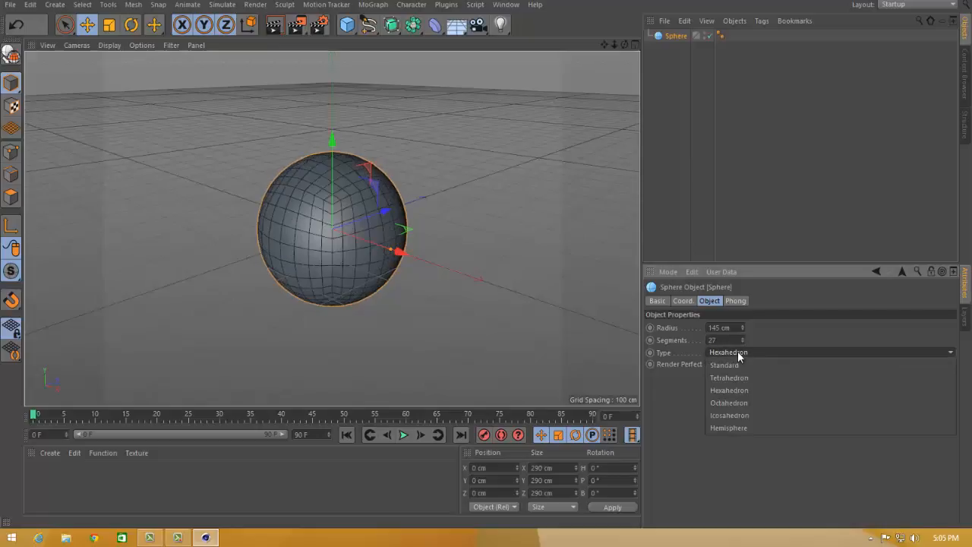
left_click(741, 402)
left_click(738, 354)
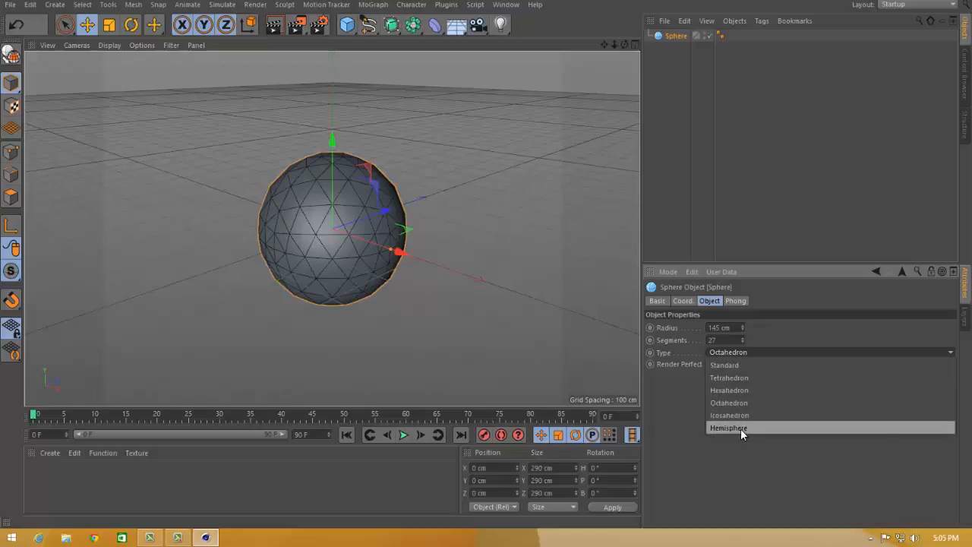
left_click(741, 430)
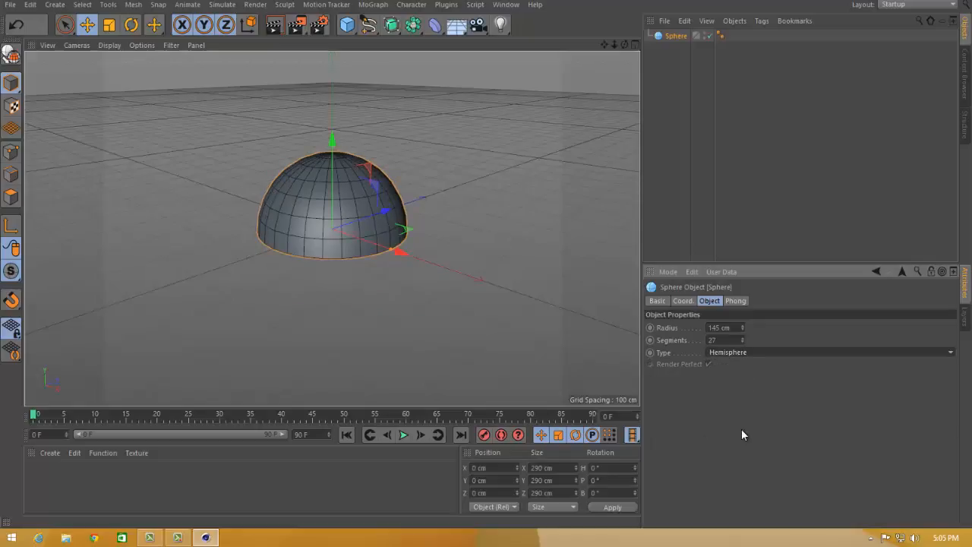
Replace the sphere with a torus of 222 cm ring radius, displayed in Gouraud Shading (Lines).
key("Delete")
left_click(347, 24)
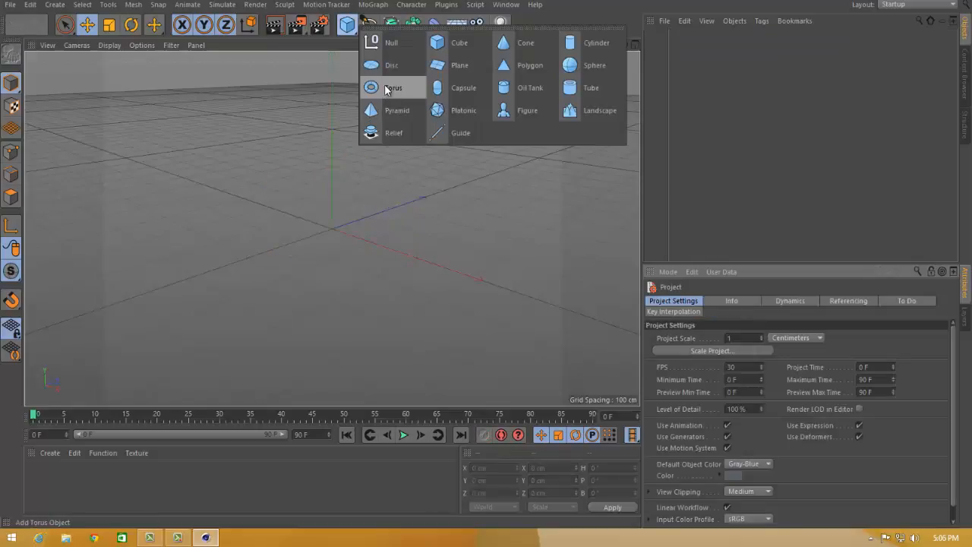
left_click(387, 89)
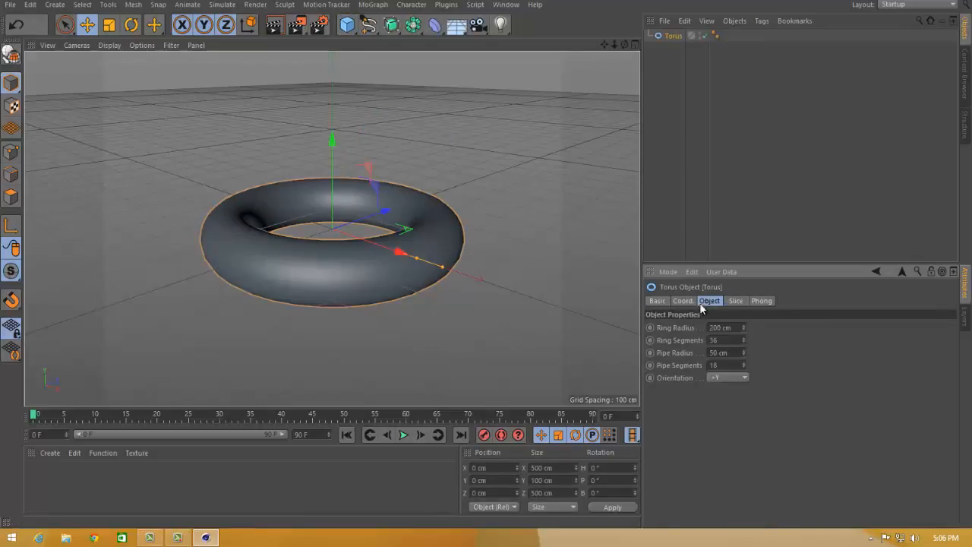
mouse_move(744, 327)
left_mouse_down()
mouse_move(743, 306)
mouse_move(747, 332)
mouse_move(748, 323)
left_mouse_up()
left_click(119, 45)
left_click(137, 76)
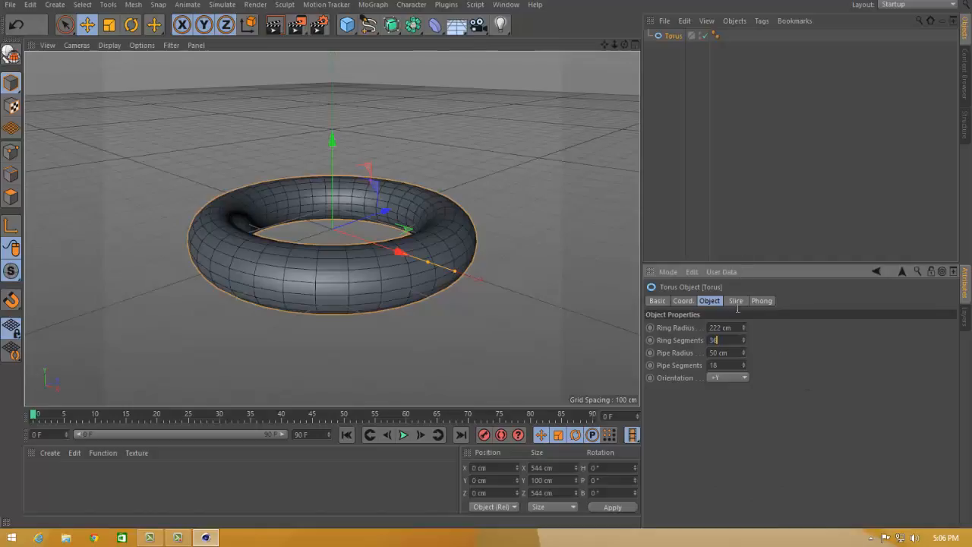
Set the torus to 72 ring segments, a 51 cm pipe radius and 54 pipe segments.
mouse_move(743, 339)
left_mouse_down()
mouse_move(743, 326)
mouse_move(746, 369)
mouse_move(742, 350)
left_mouse_up()
left_click(745, 351)
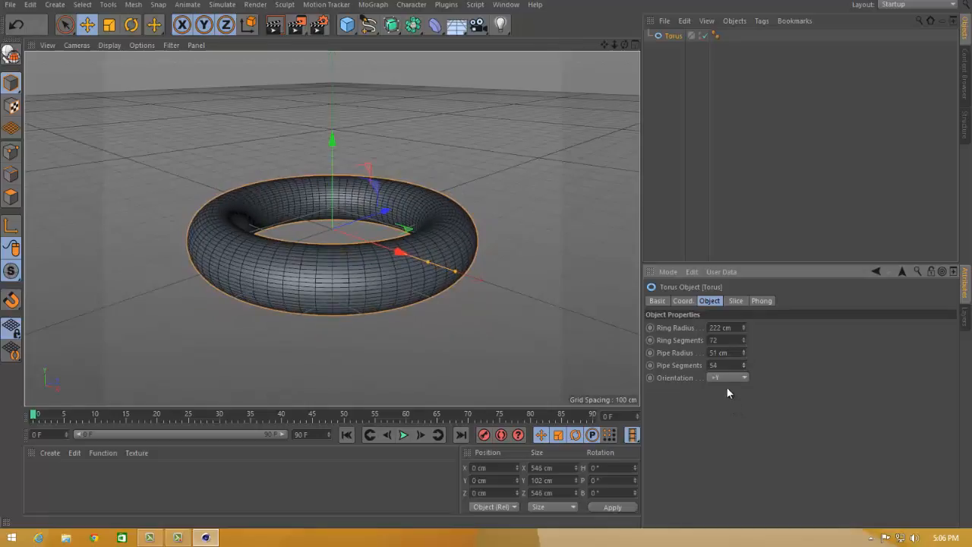
Try the -X, +Z and -Z orientations on the torus and settle on -X.
left_click(727, 379)
left_click(725, 402)
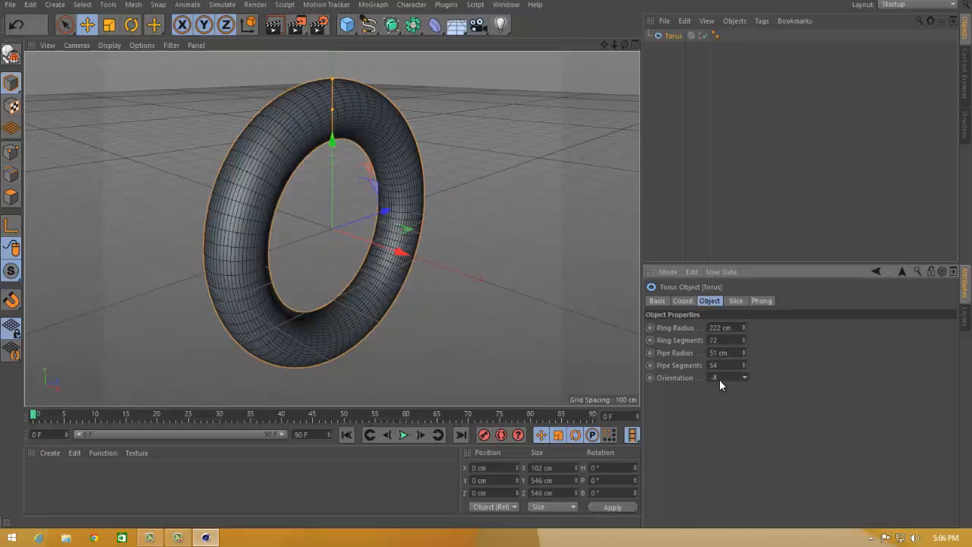
left_click(719, 379)
left_click(719, 441)
left_click(722, 380)
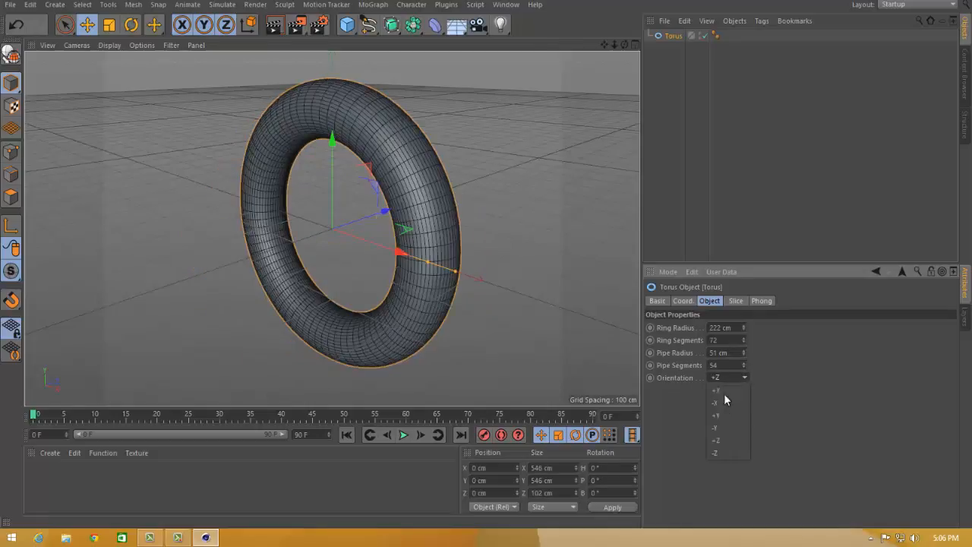
left_click(724, 453)
left_click(733, 378)
left_click(731, 402)
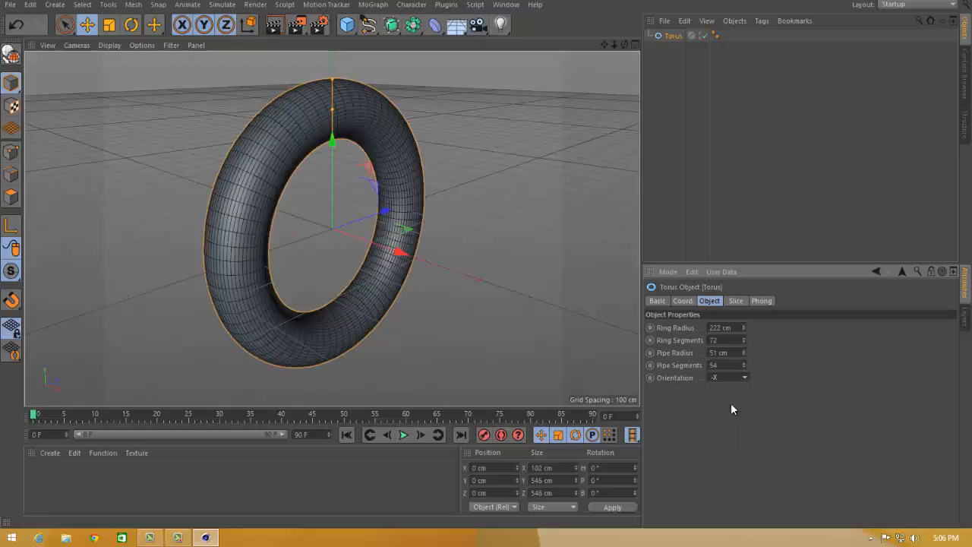
Enable slicing on the torus and adjust the slice's start and end angles.
left_click(737, 301)
left_click(703, 326)
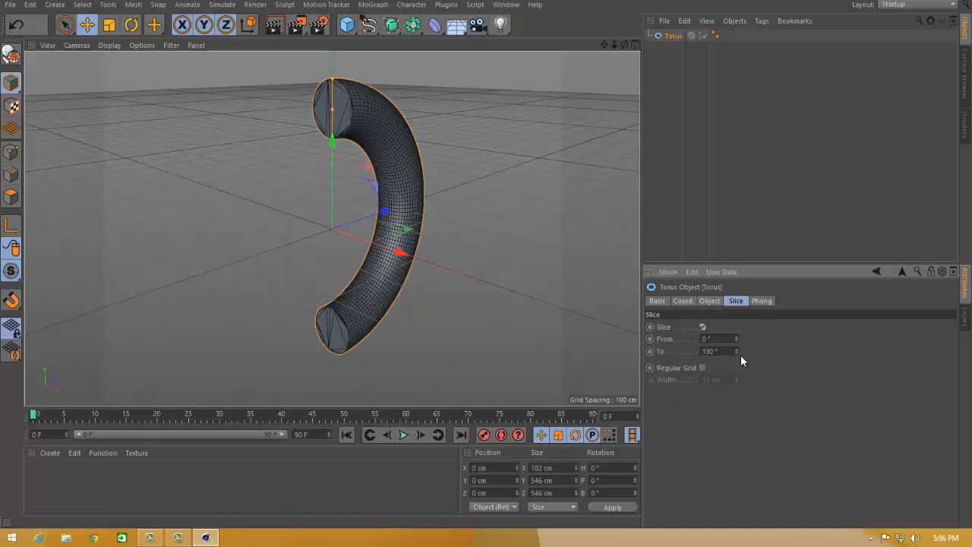
left_click_drag(736, 335, 739, 354)
Replace the torus with a capsule of 44 cm radius, 263 cm height and 34 height segments.
key("Delete")
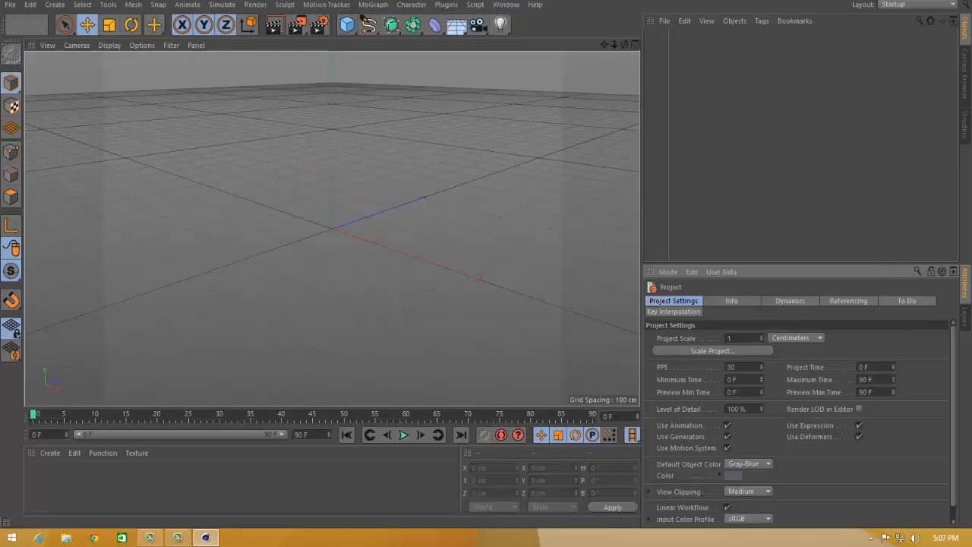
left_click(347, 24)
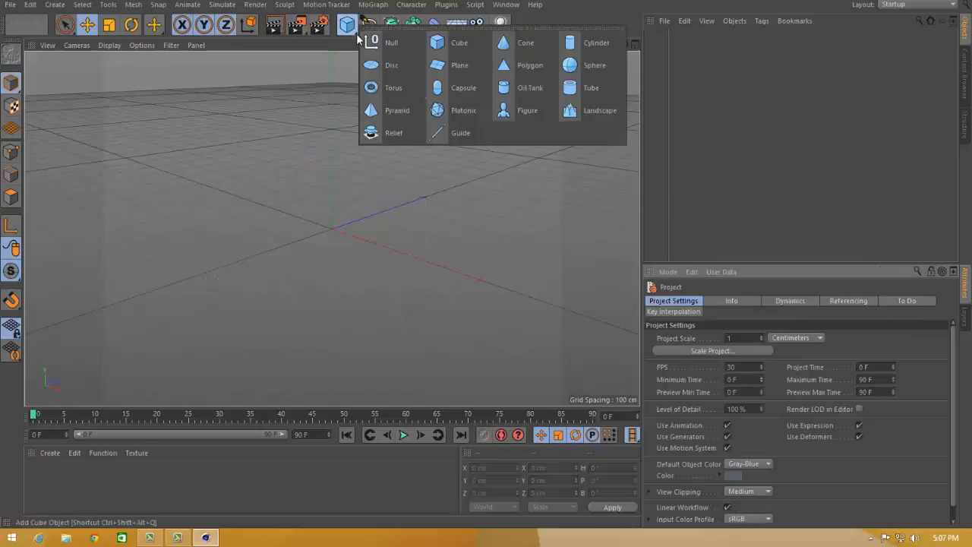
left_click(467, 88)
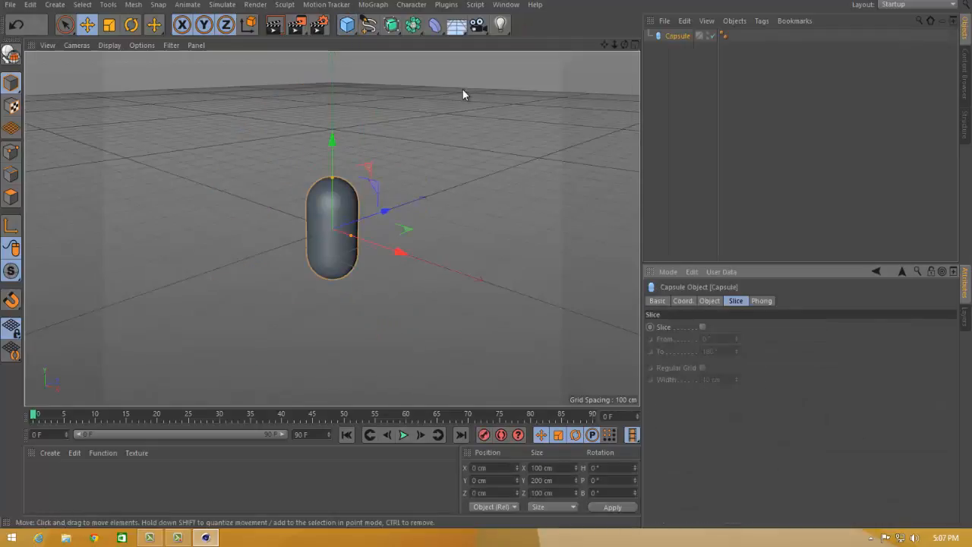
left_click(710, 301)
left_click_drag(758, 327, 757, 336)
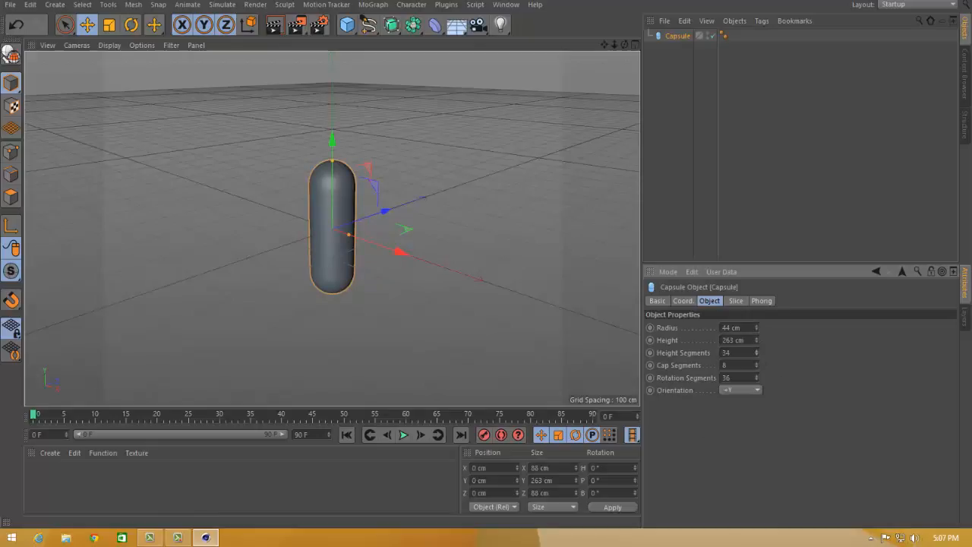
Display the capsule in Gouraud Shading (Lines) and set it to 14 cap segments and 37 rotation segments.
left_click(109, 45)
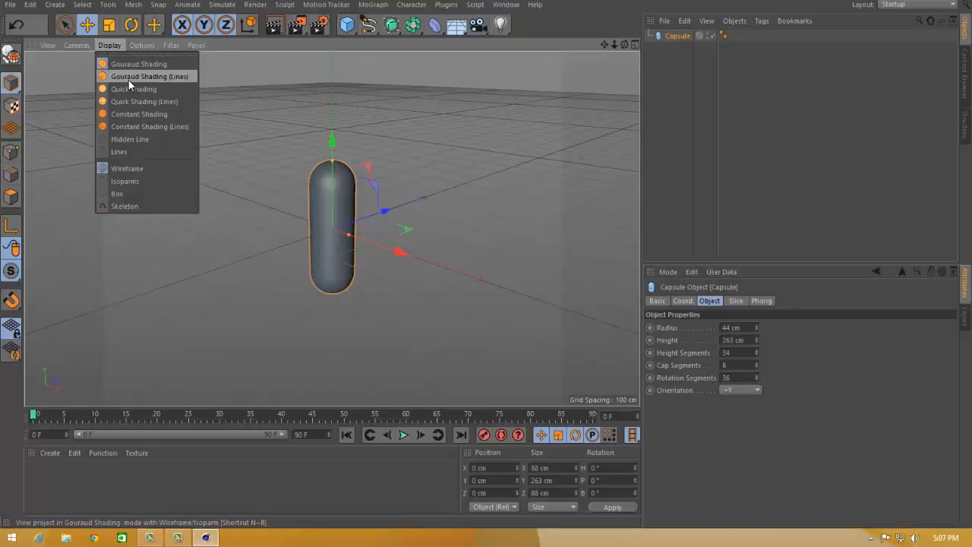
left_click(129, 76)
mouse_move(756, 365)
left_mouse_down()
mouse_move(758, 385)
mouse_move(757, 372)
left_mouse_up()
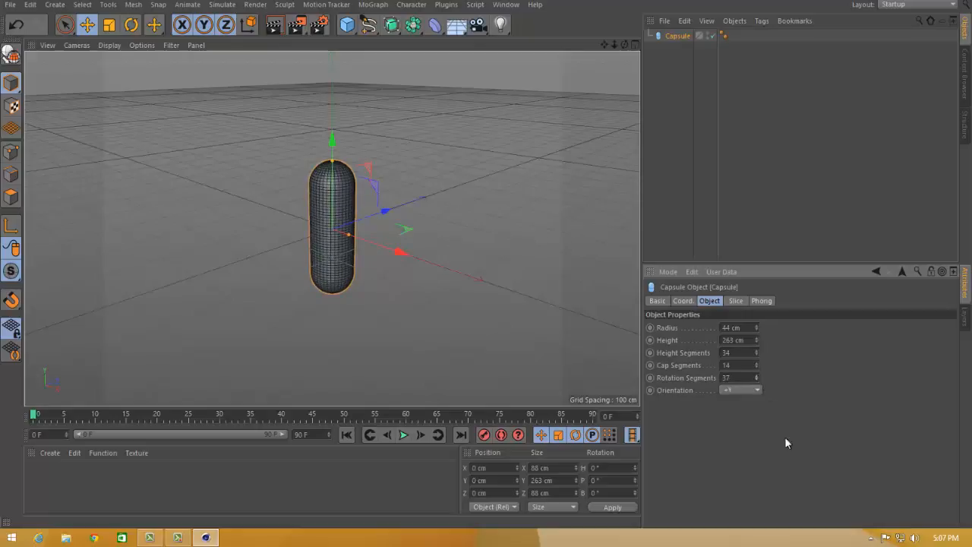
Slice the capsule from -57° to 205°.
left_click(737, 302)
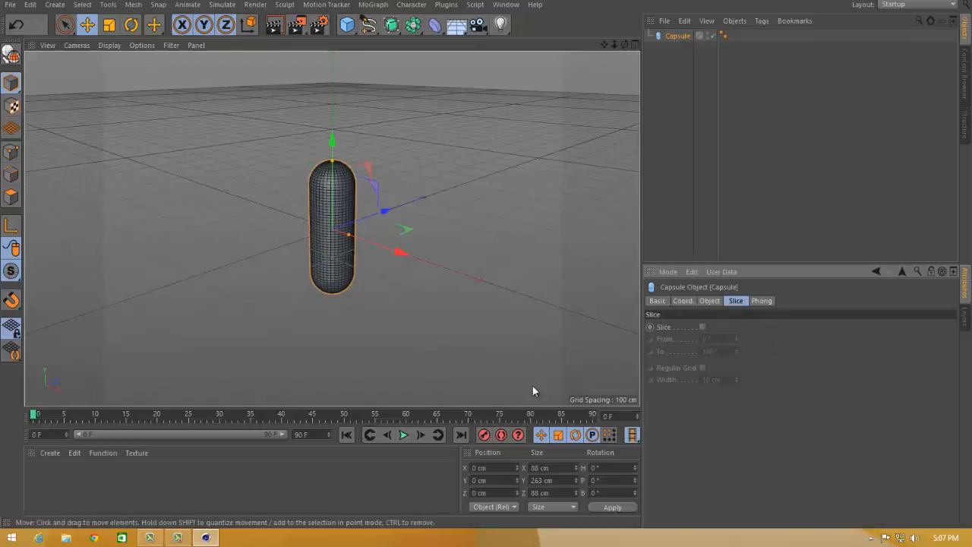
left_click(702, 326)
left_click_drag(736, 337, 736, 349)
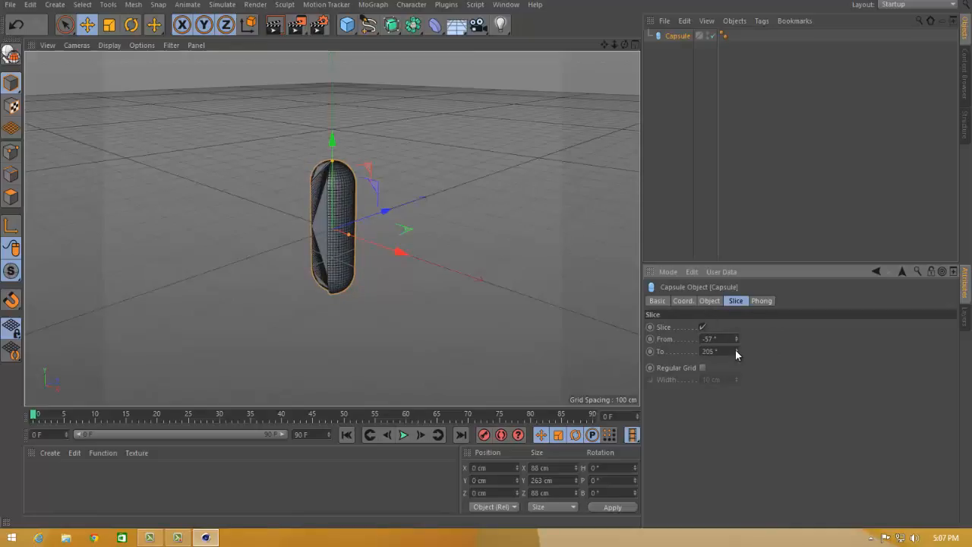
Replace the capsule with an oil tank and open its object properties.
key("Delete")
left_click(349, 28)
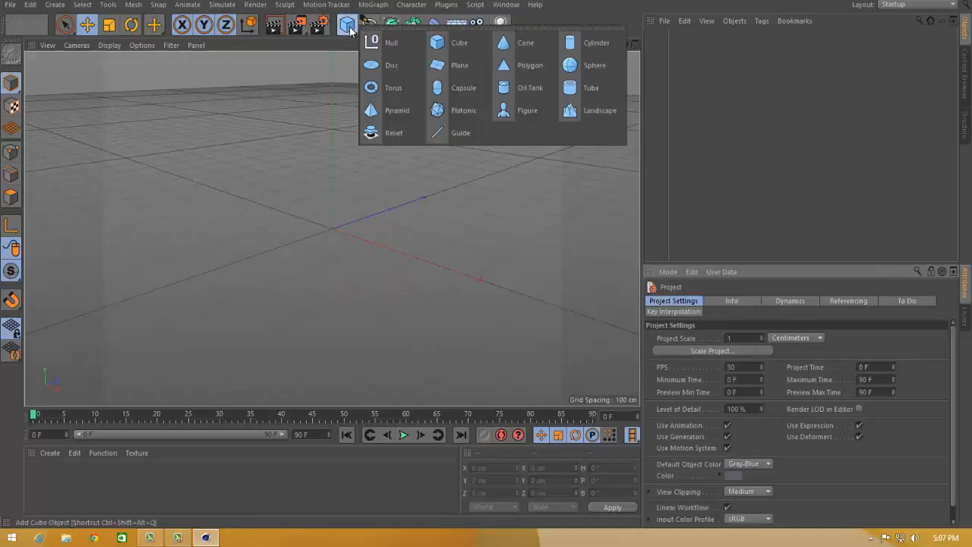
left_click(545, 83)
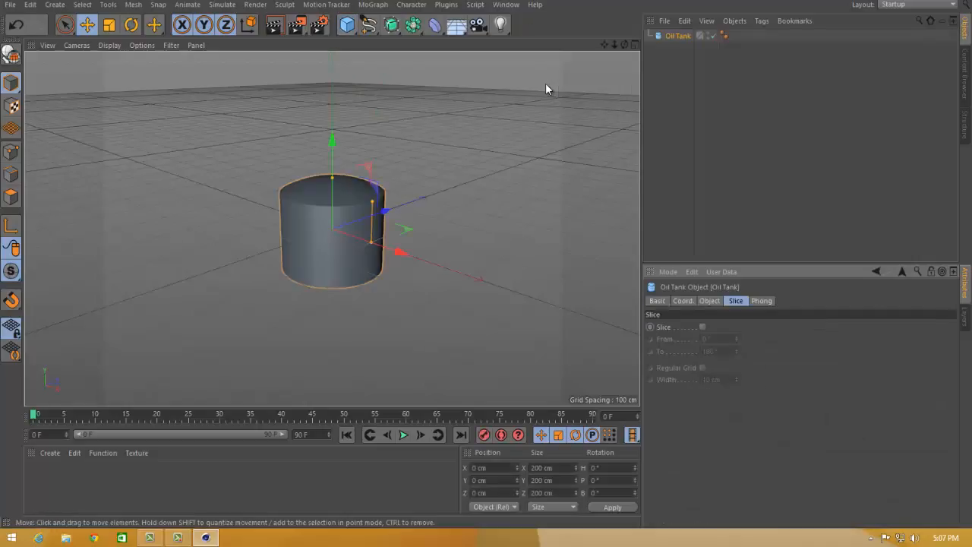
left_click(711, 301)
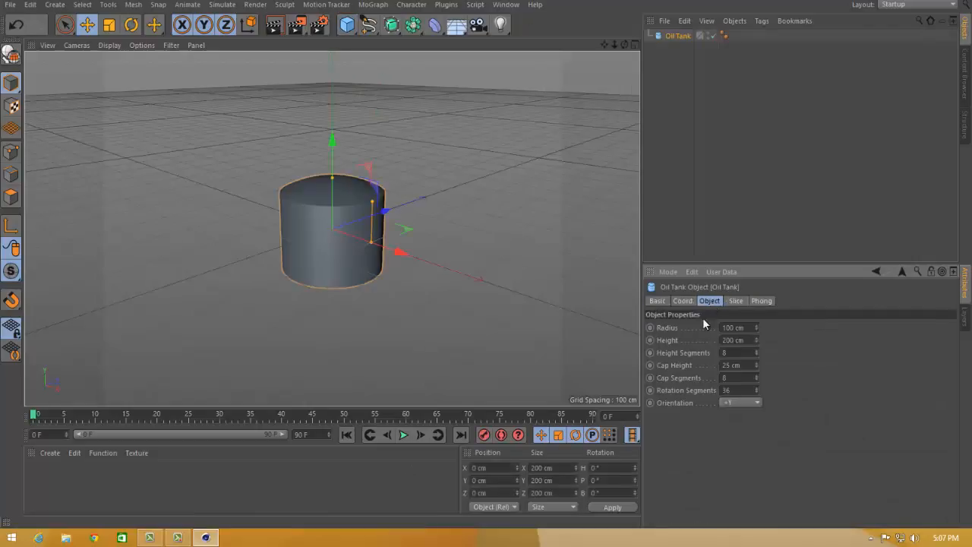
Set the oil tank to 117 cm radius, 257 cm height, 16 height segments, 67 cm cap height and 32 rotation segments in Gouraud Shading (Lines).
left_click_drag(756, 327, 756, 357)
left_click(758, 339)
left_click(137, 86)
left_click_drag(758, 390, 758, 393)
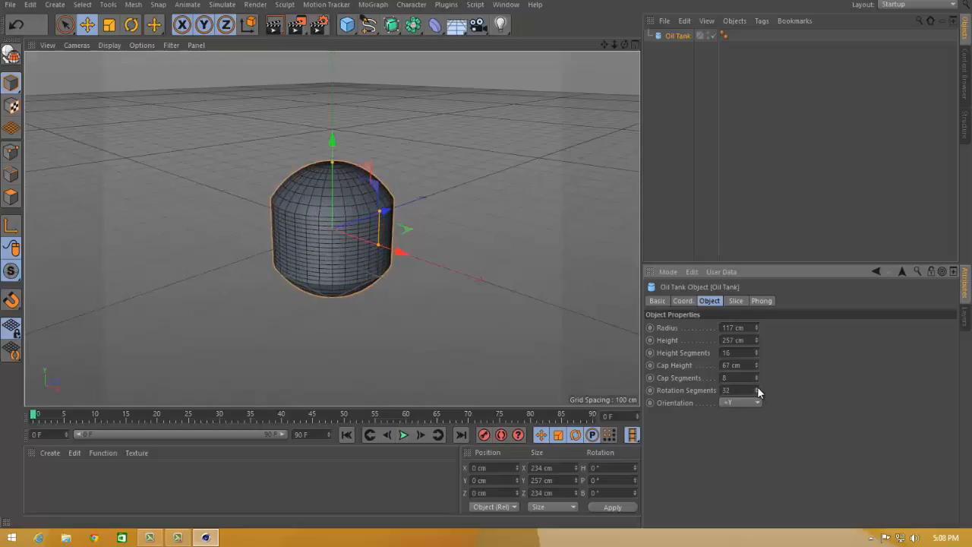
Try the -X and +Y orientations on the oil tank and settle on +Z.
left_click(723, 403)
left_click(738, 429)
left_click(733, 407)
left_click(733, 441)
left_click(728, 406)
left_click(734, 466)
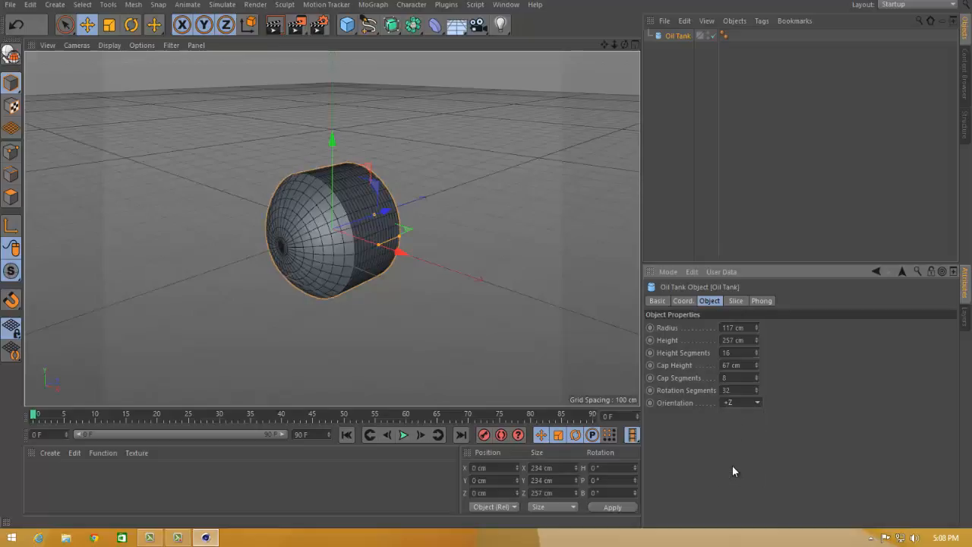